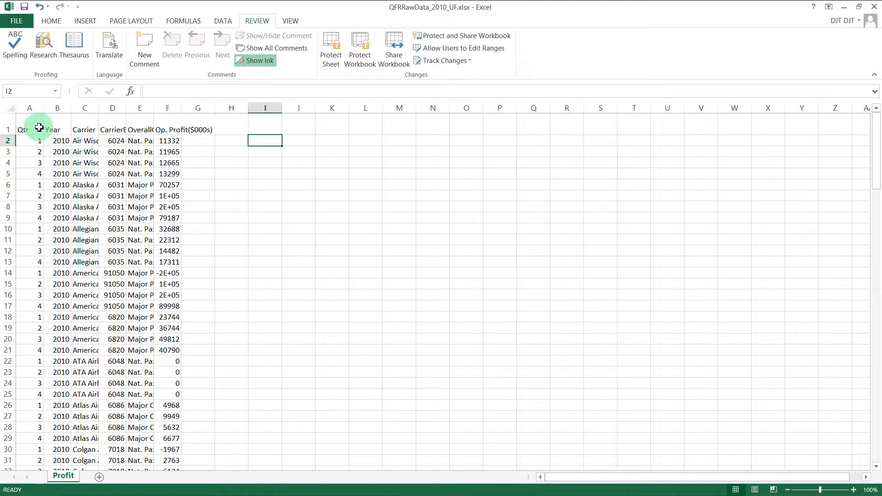
# Step: Auto-fit all column widths on the Profit sheet to their contents
pyautogui.click(12, 112)
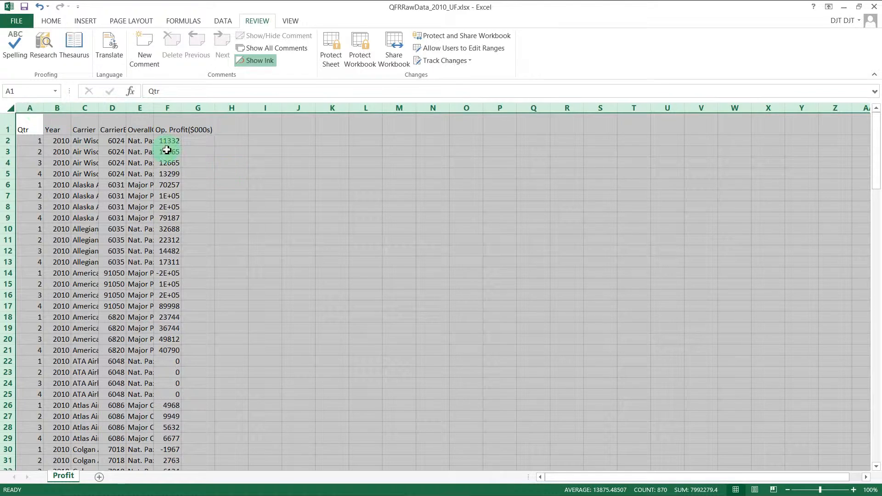
pyautogui.doubleClick(45, 108)
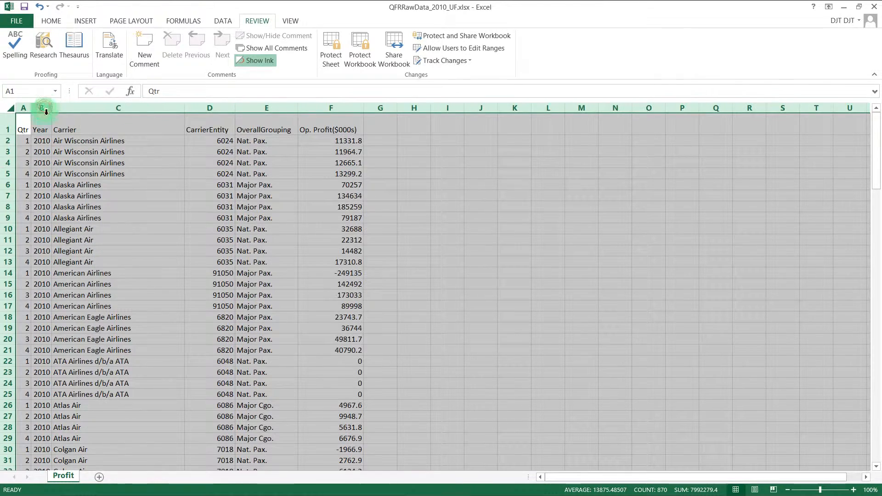
pyautogui.click(211, 196)
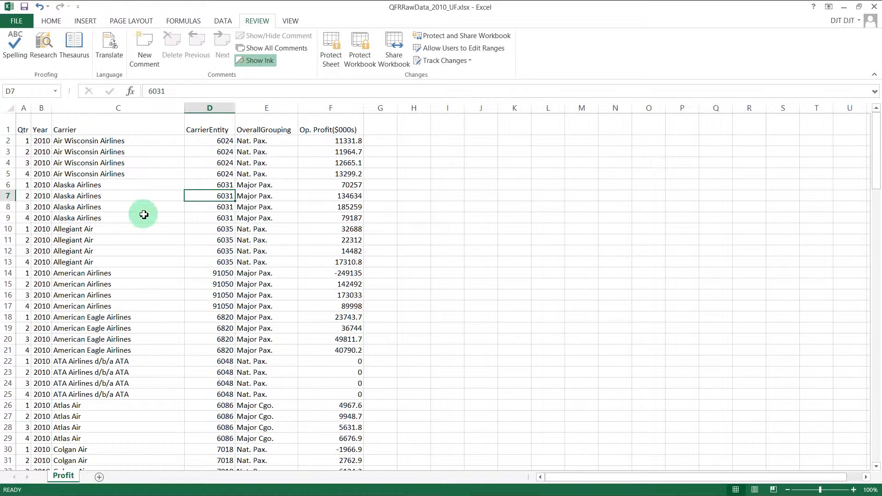
pyautogui.click(161, 176)
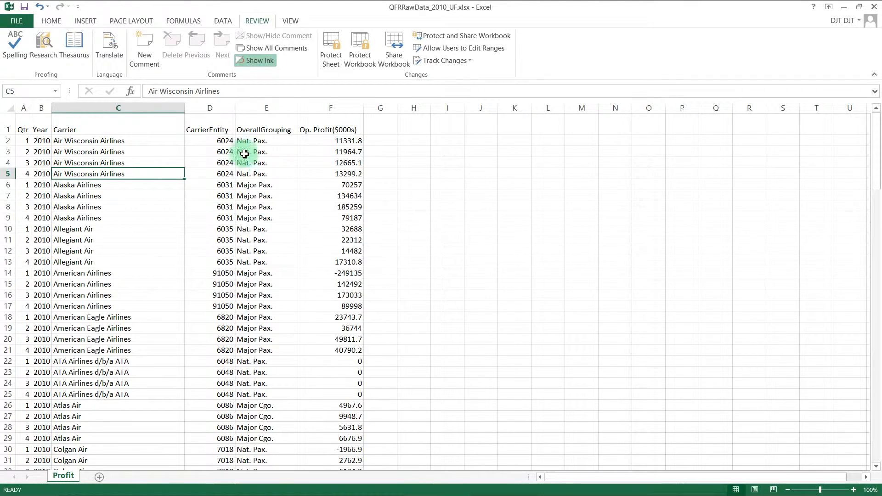
# Step: Make the header cells A1:F1 bold and fill them with gray
pyautogui.moveTo(21, 124); pyautogui.dragTo(342, 120)
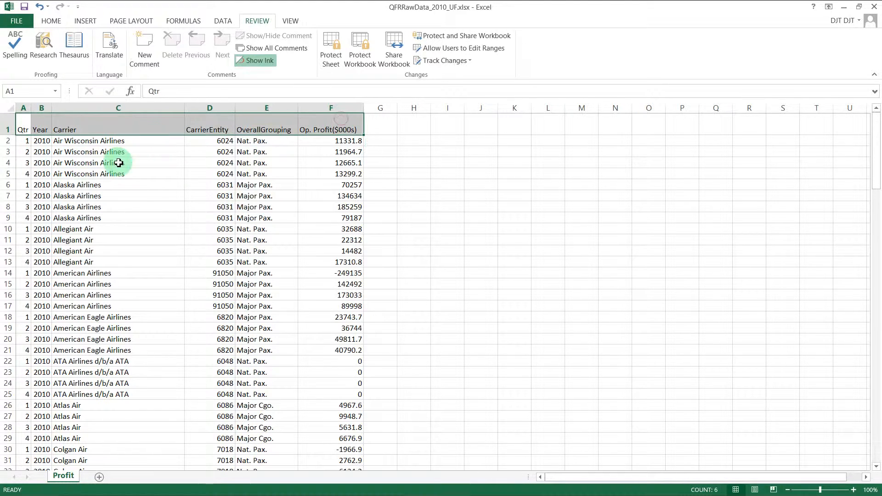
pyautogui.click(51, 21)
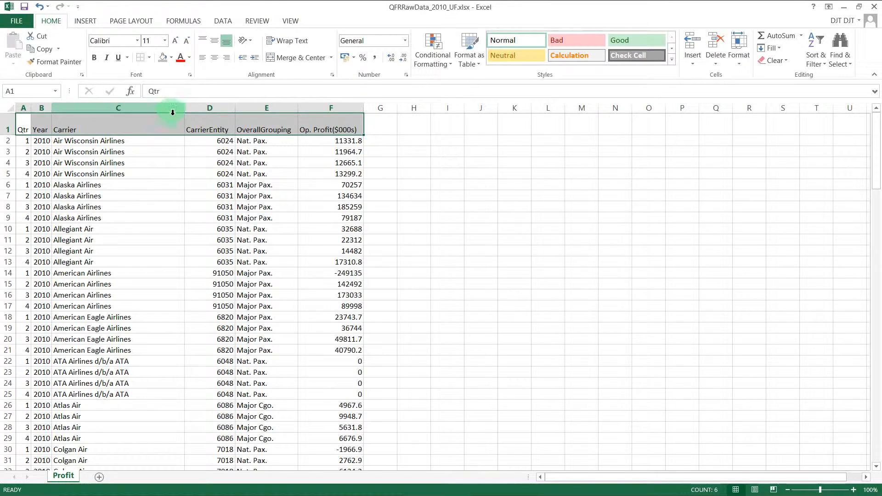
pyautogui.click(93, 59)
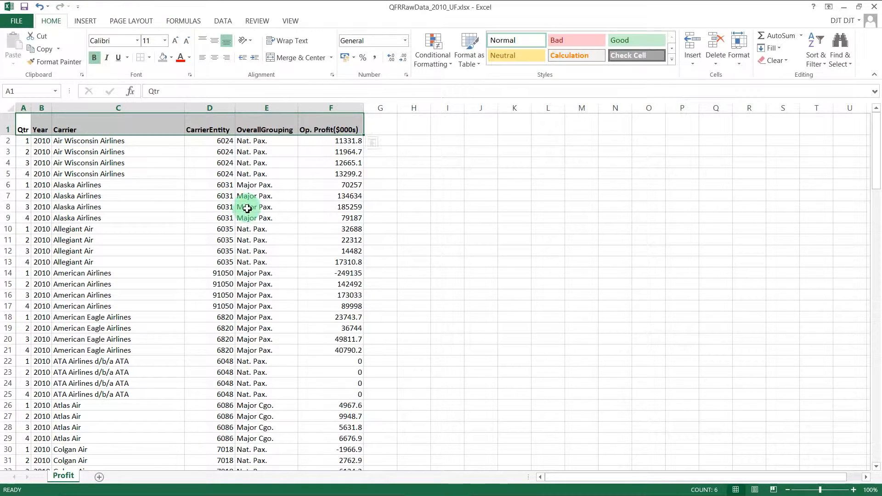
pyautogui.click(171, 58)
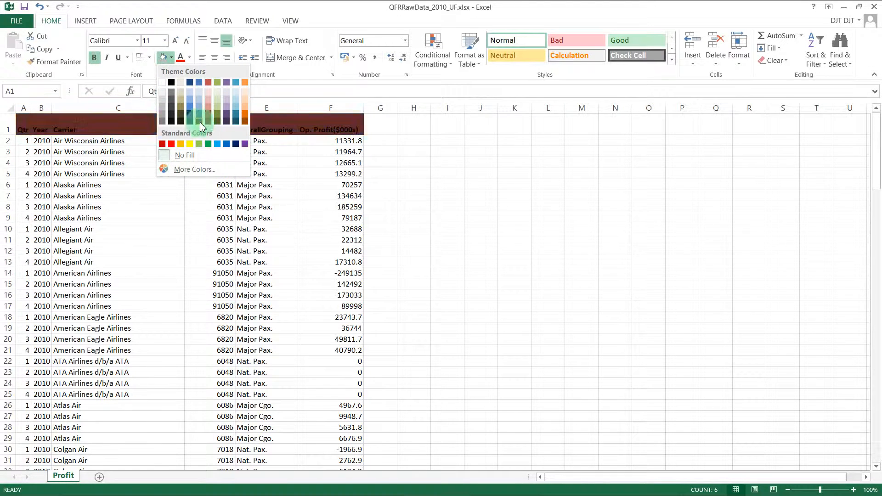
pyautogui.click(163, 113)
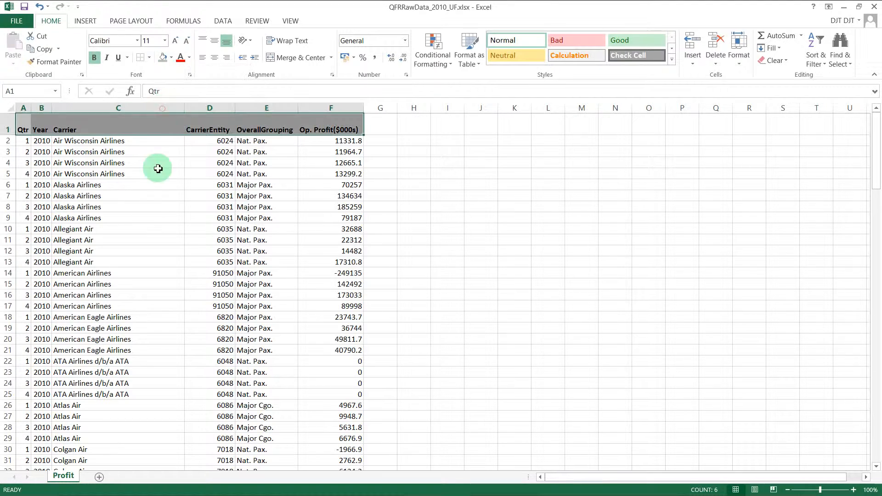
pyautogui.click(147, 204)
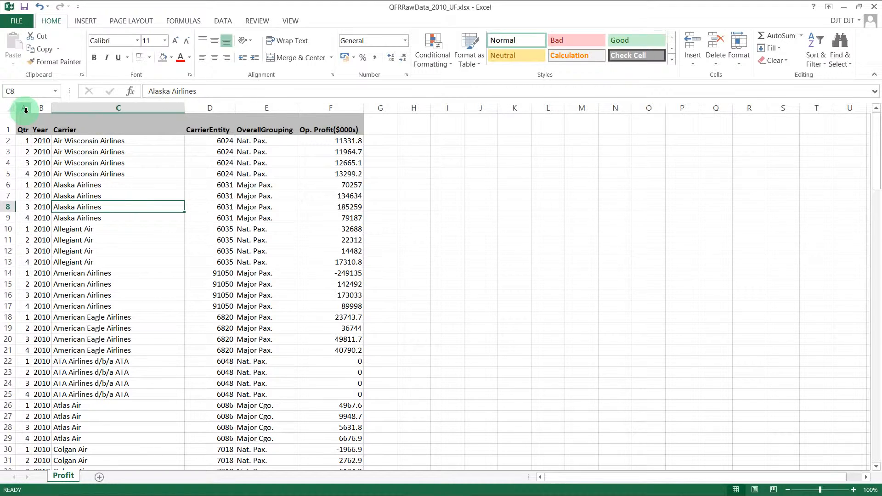
# Step: Add an outline border in the automatic color around the whole data table, A1:F145, through the Format Cells dialog
pyautogui.moveTo(23, 131); pyautogui.dragTo(321, 384)
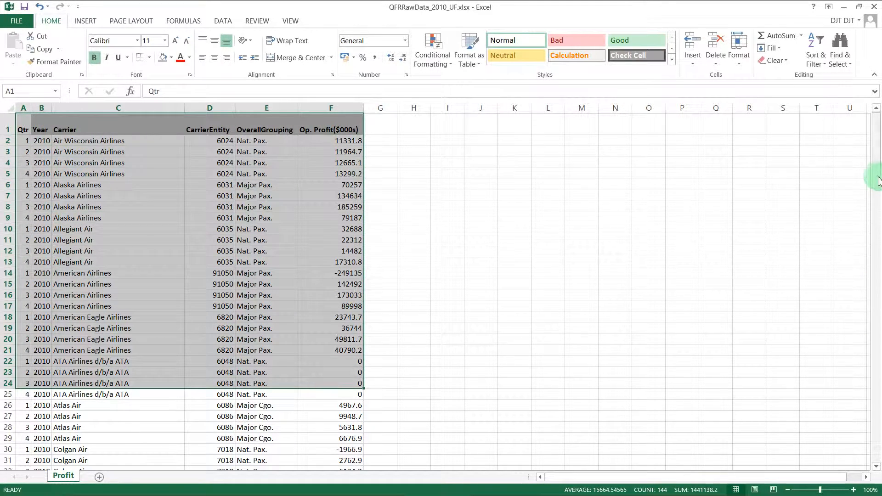
pyautogui.click(25, 124)
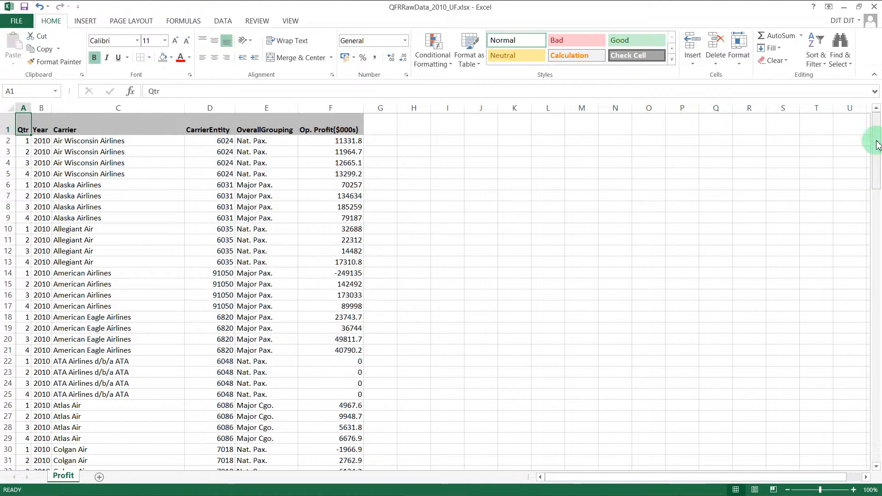
pyautogui.moveTo(878, 145); pyautogui.dragTo(878, 421)
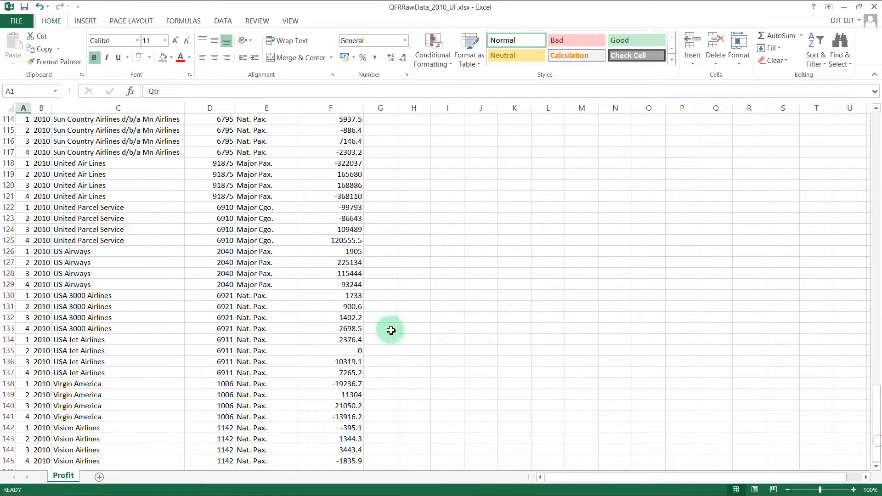
pyautogui.scroll(-2, 357, 331)
pyautogui.scroll(-2, 357, 331)
pyautogui.keyDown('shift'); pyautogui.click(349, 329); pyautogui.keyUp('shift')
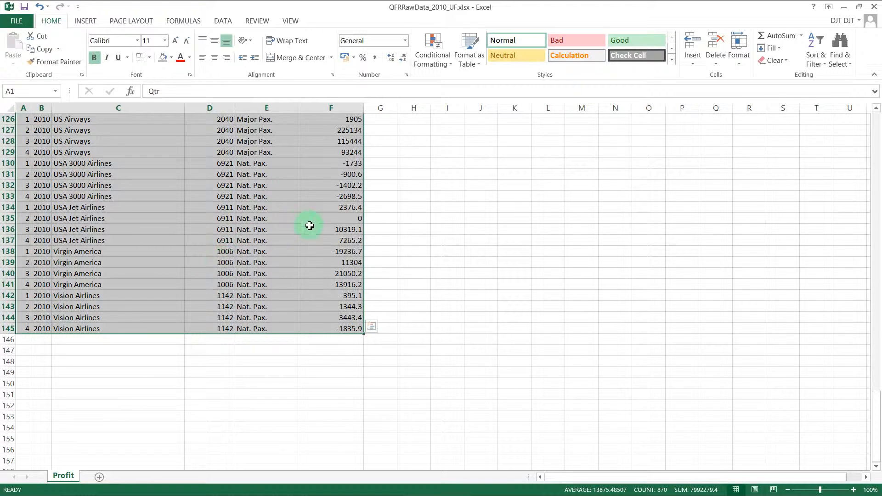
pyautogui.click(149, 59)
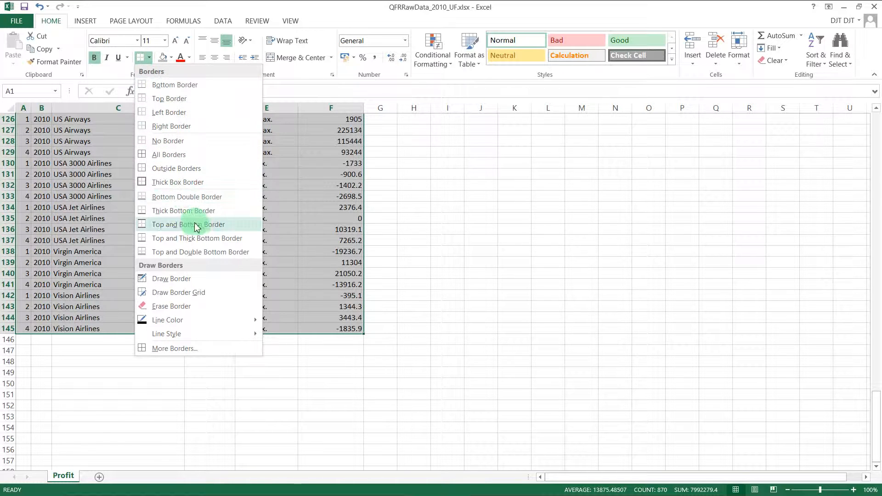
pyautogui.rightClick(285, 176)
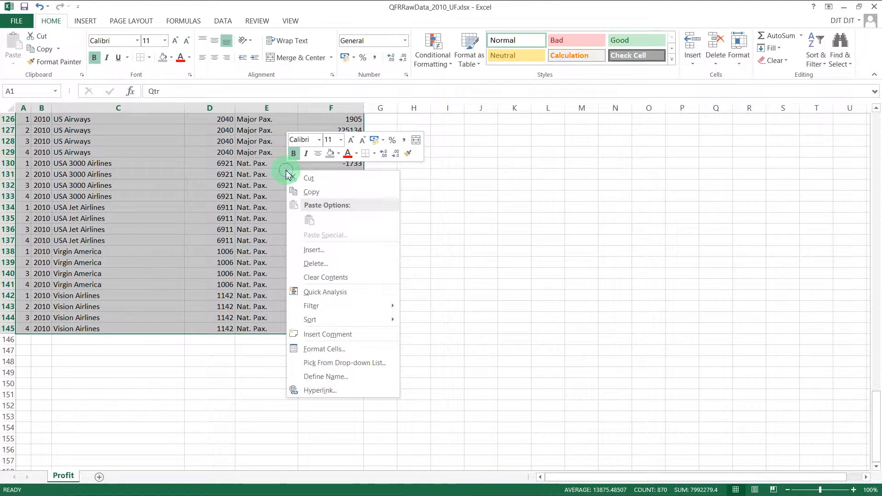
pyautogui.click(339, 351)
pyautogui.moveTo(316, 217); pyautogui.dragTo(570, 149)
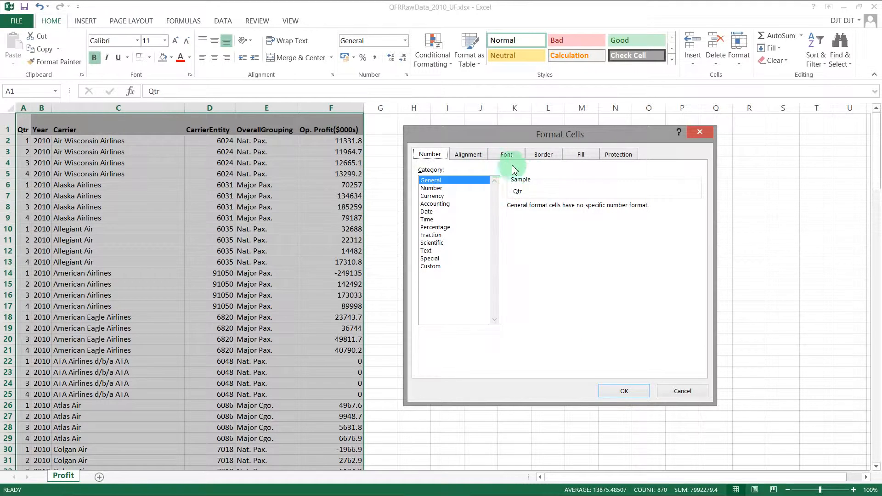
pyautogui.click(544, 154)
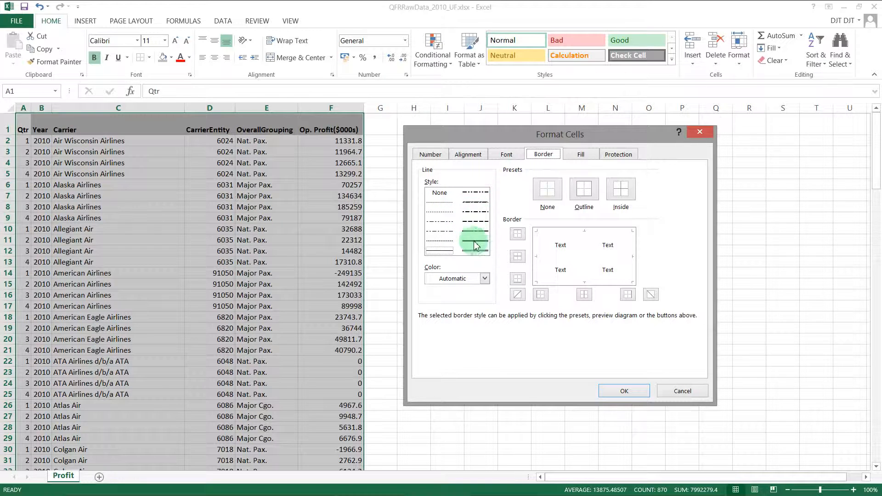
pyautogui.click(485, 279)
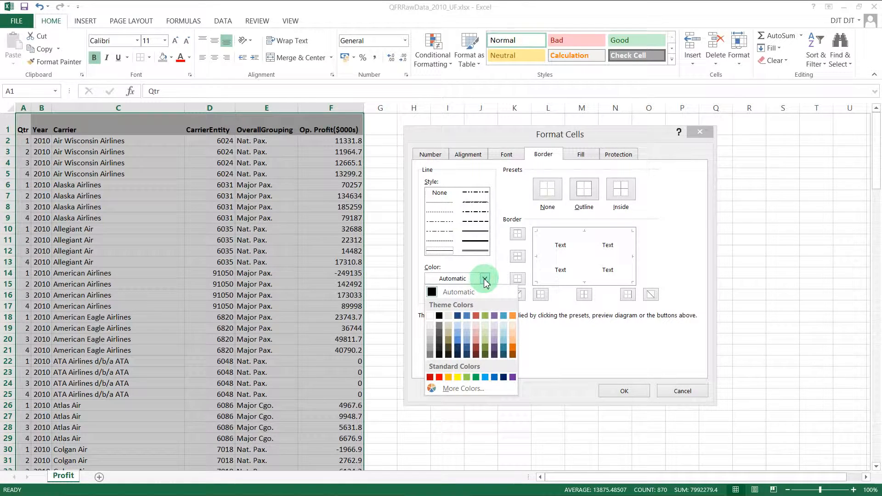
pyautogui.click(485, 279)
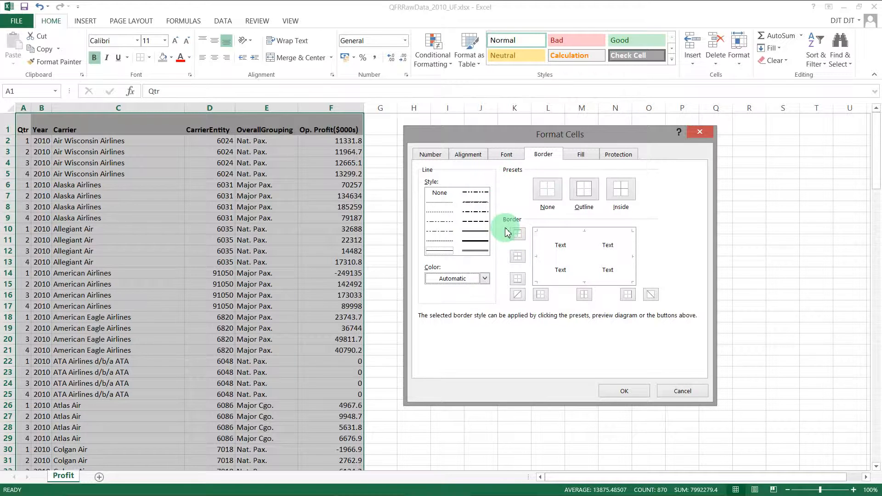
pyautogui.click(582, 195)
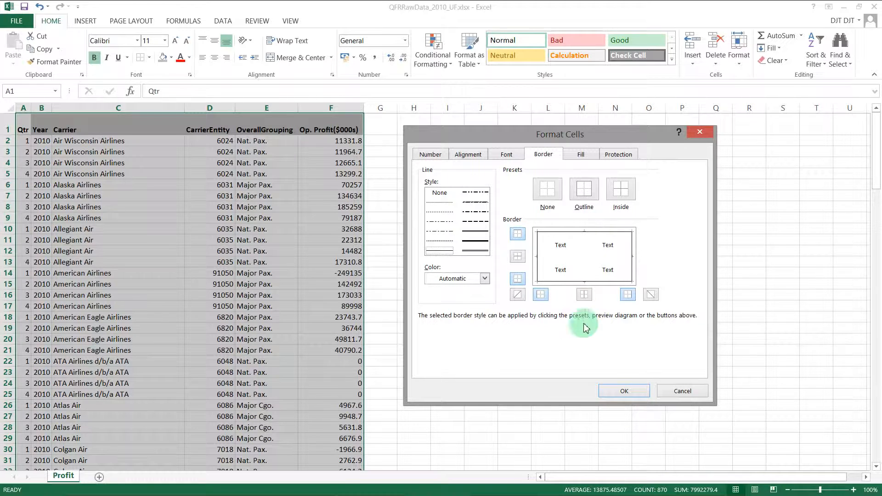
pyautogui.click(611, 391)
pyautogui.click(422, 263)
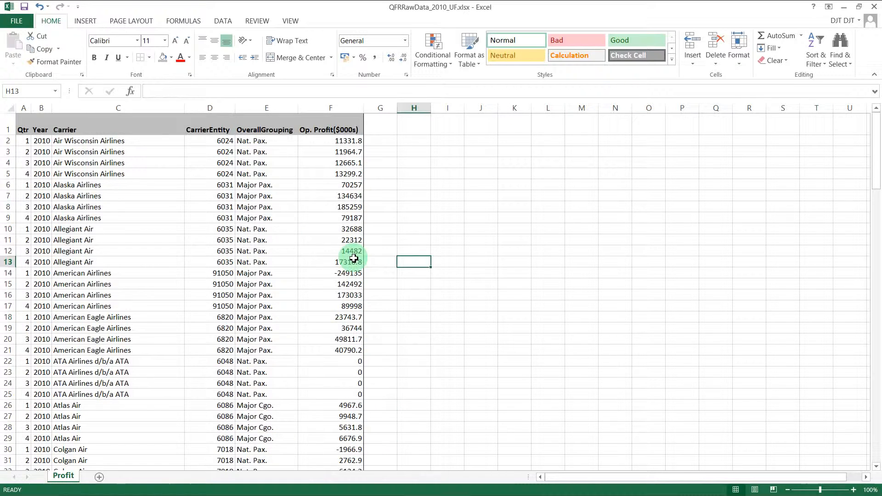
# Step: Reselect the whole table A1:F145 and choose the Inside border preset for it in Format Cells
pyautogui.moveTo(874, 140); pyautogui.dragTo(868, 447)
pyautogui.scroll(-3, 704, 317)
pyautogui.scroll(-1, 696, 318)
pyautogui.moveTo(357, 363); pyautogui.dragTo(20, 43)
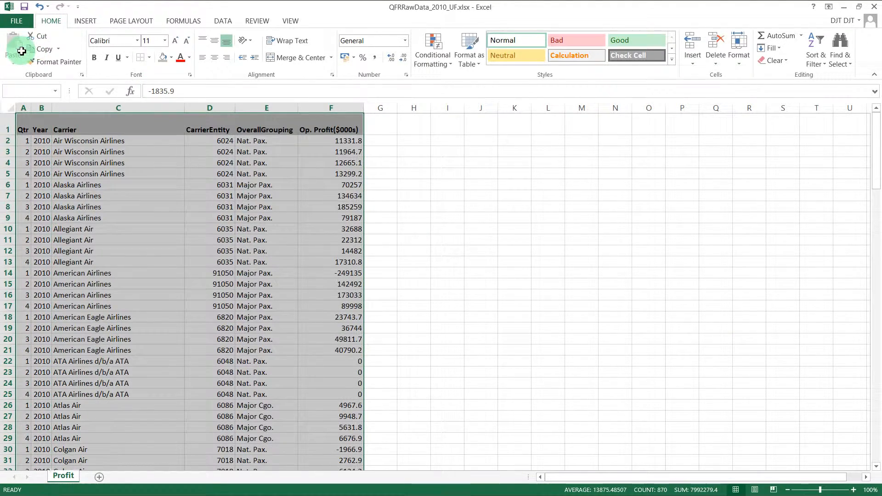
pyautogui.rightClick(197, 206)
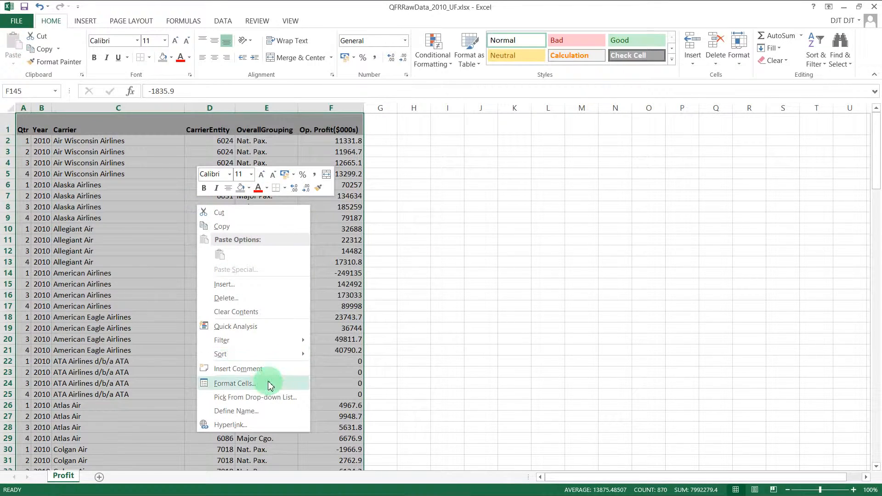
pyautogui.click(272, 382)
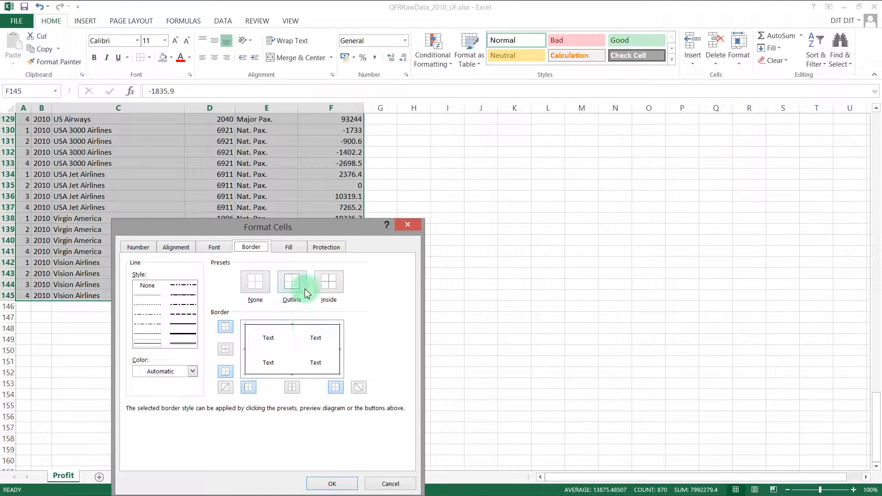
pyautogui.click(334, 290)
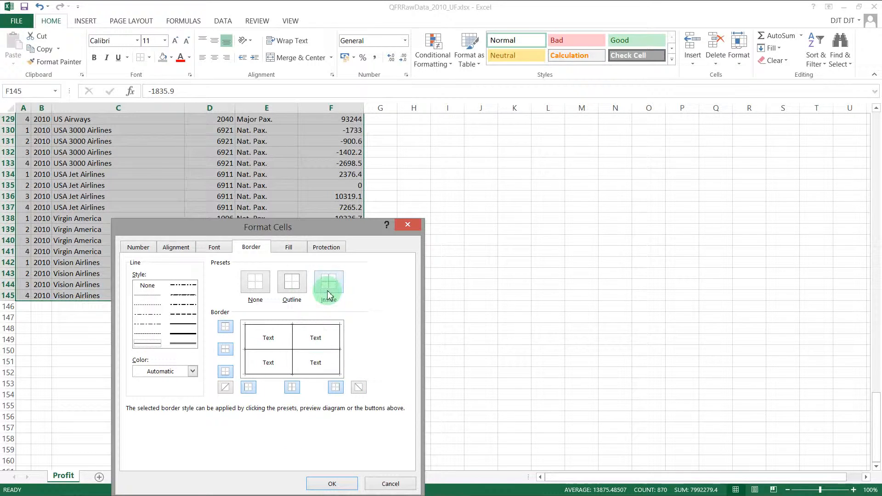
# Step: Try switching the inner vertical, inner horizontal and diagonal border lines on and off in the border preview
pyautogui.click(293, 389)
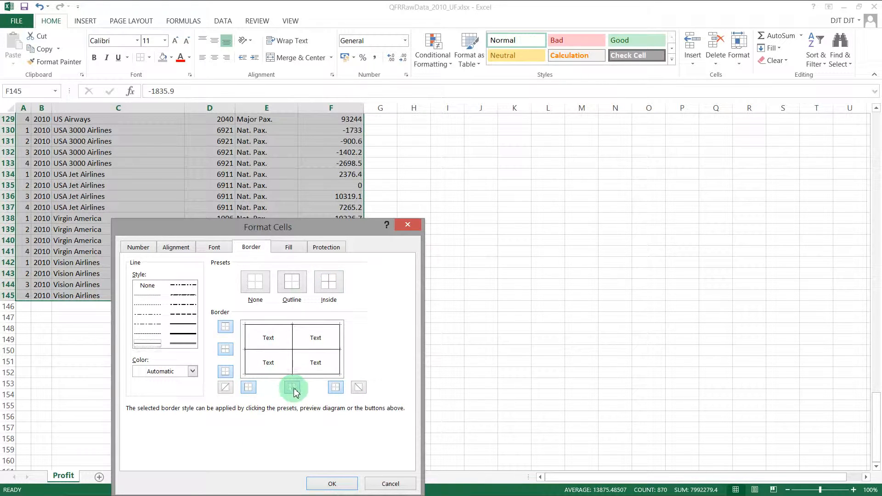
pyautogui.click(334, 289)
pyautogui.click(293, 289)
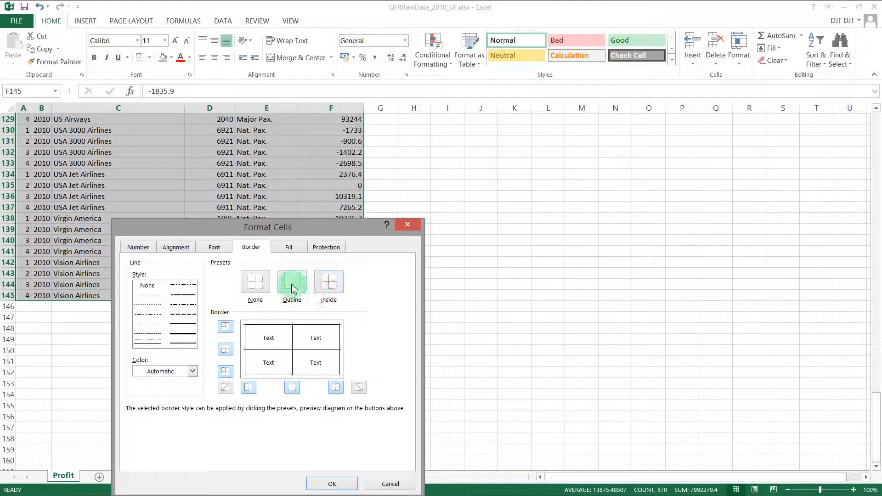
pyautogui.click(295, 389)
pyautogui.click(292, 388)
pyautogui.click(292, 388)
pyautogui.click(293, 388)
pyautogui.click(226, 349)
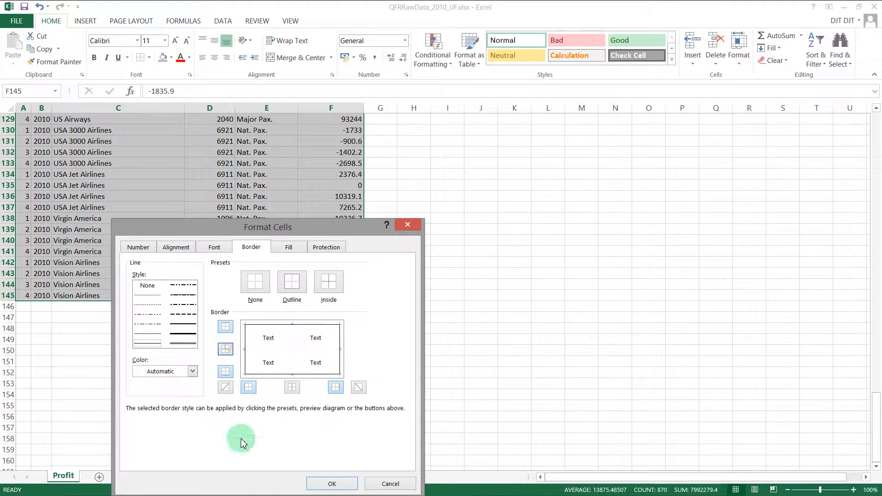
pyautogui.click(294, 390)
pyautogui.click(225, 349)
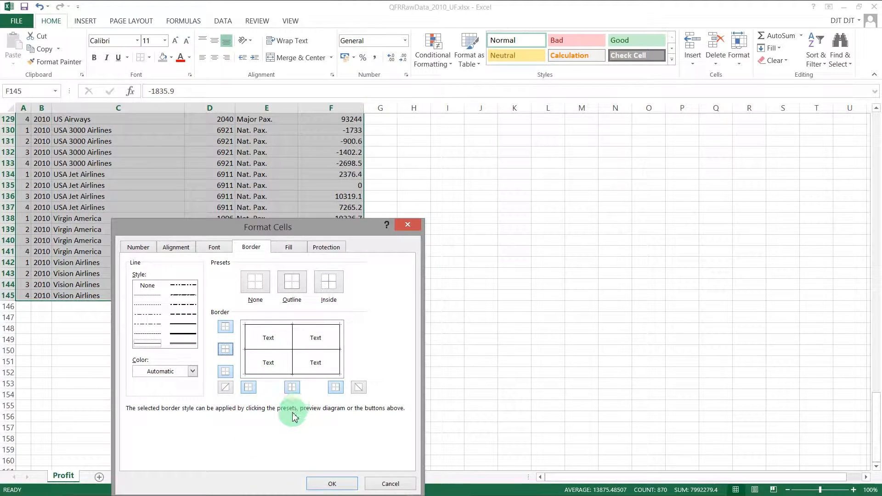
pyautogui.click(225, 387)
pyautogui.click(225, 388)
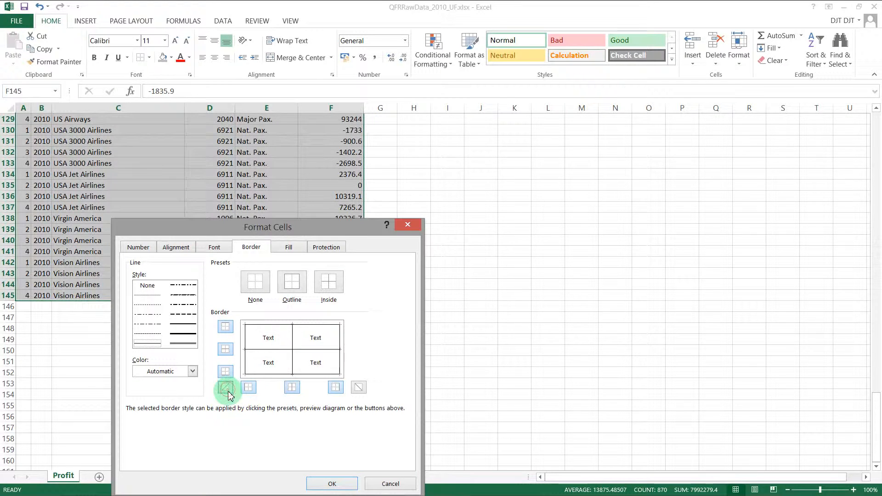
# Step: Apply the outline and inside borders to the table and check the grid from the last row back to the header
pyautogui.click(334, 485)
pyautogui.click(305, 318)
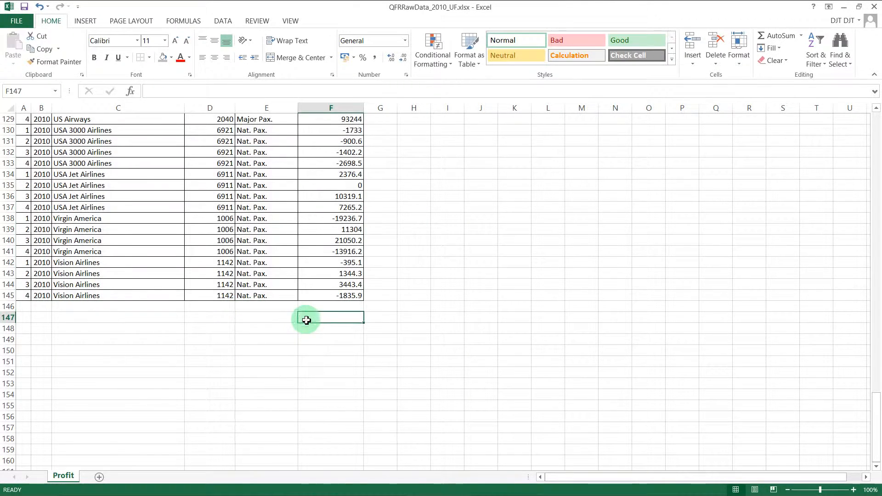
pyautogui.scroll(17, 274, 337)
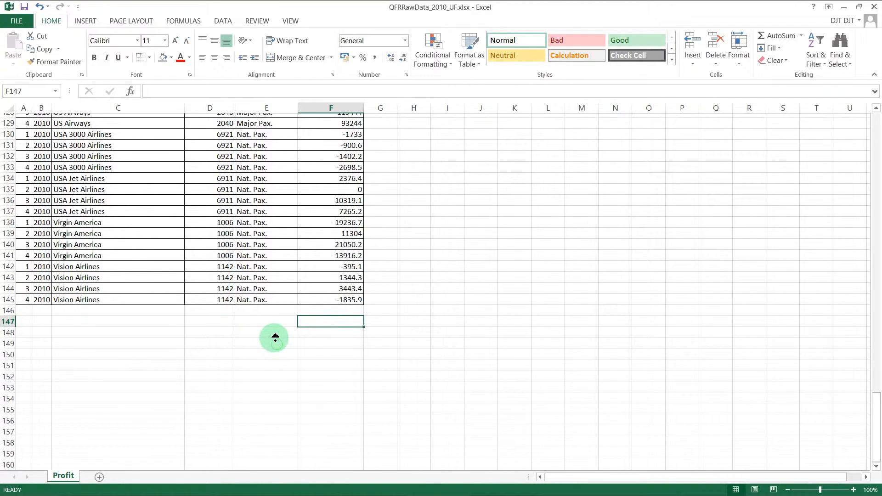
pyautogui.scroll(20, 303, 216)
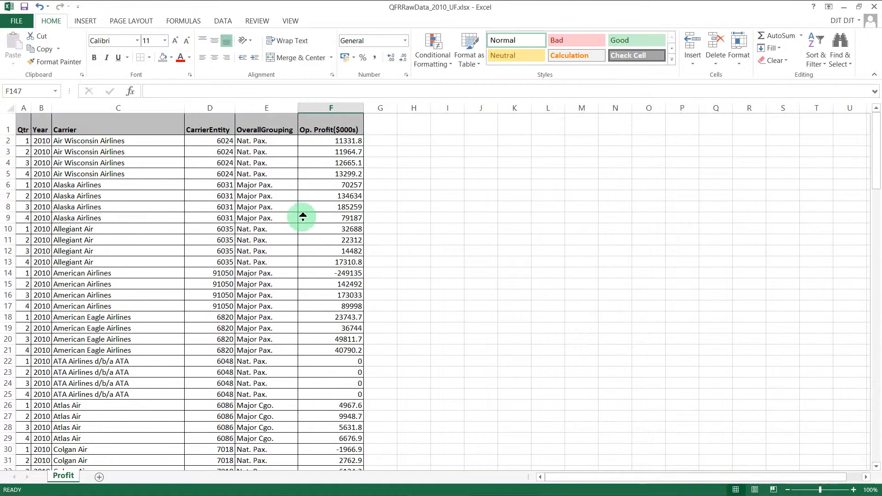
pyautogui.click(228, 196)
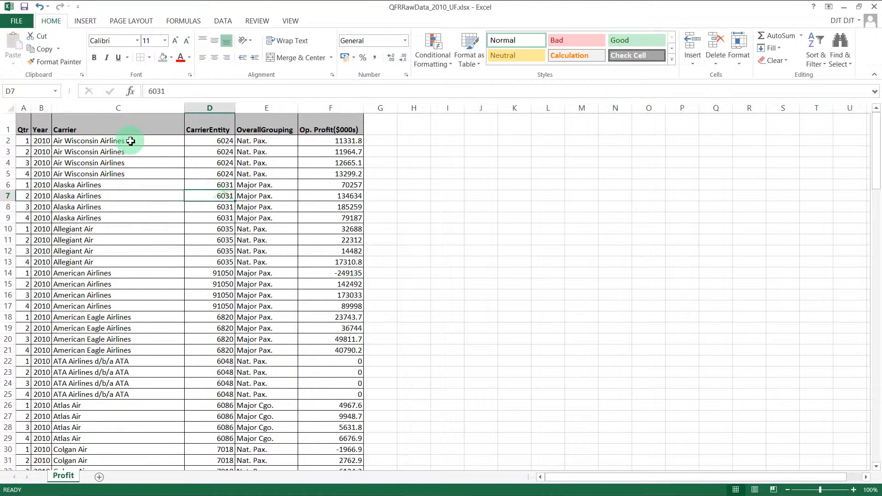
# Step: Freeze the top row so the column headers stay visible while scrolling through the airline data
pyautogui.click(406, 153)
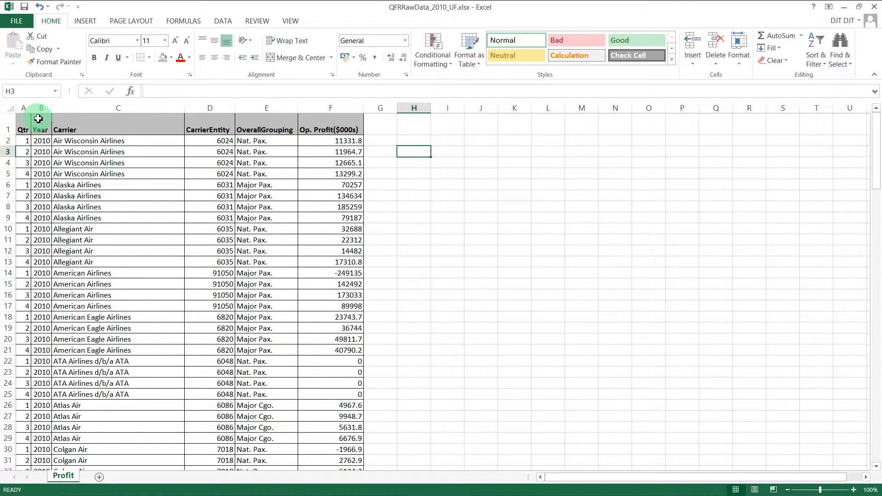
pyautogui.scroll(-3, 198, 144)
pyautogui.scroll(-3, 198, 144)
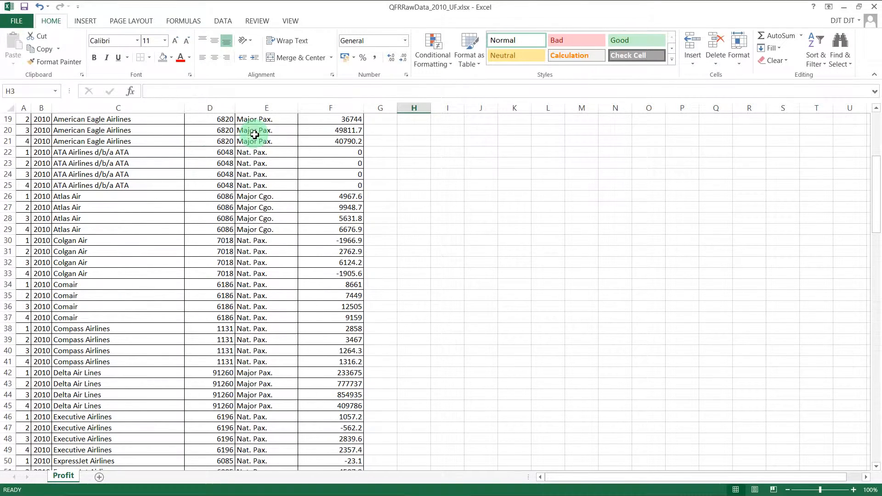
pyautogui.scroll(6, 196, 235)
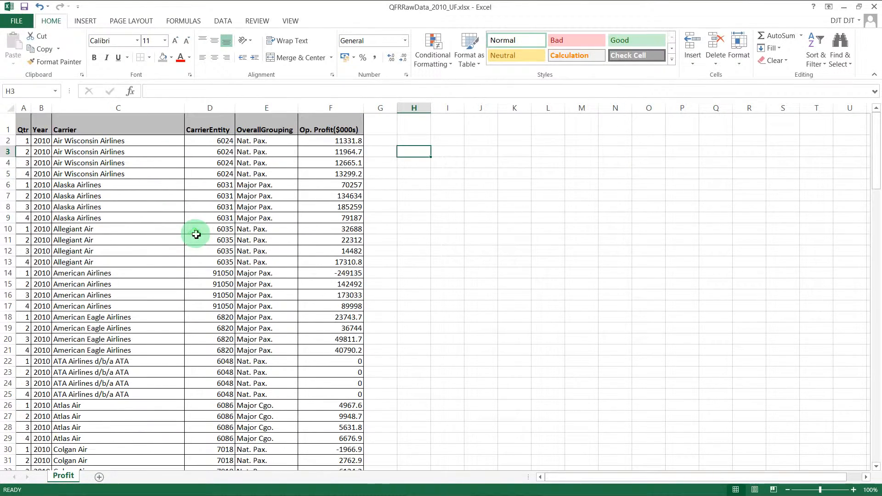
pyautogui.click(11, 141)
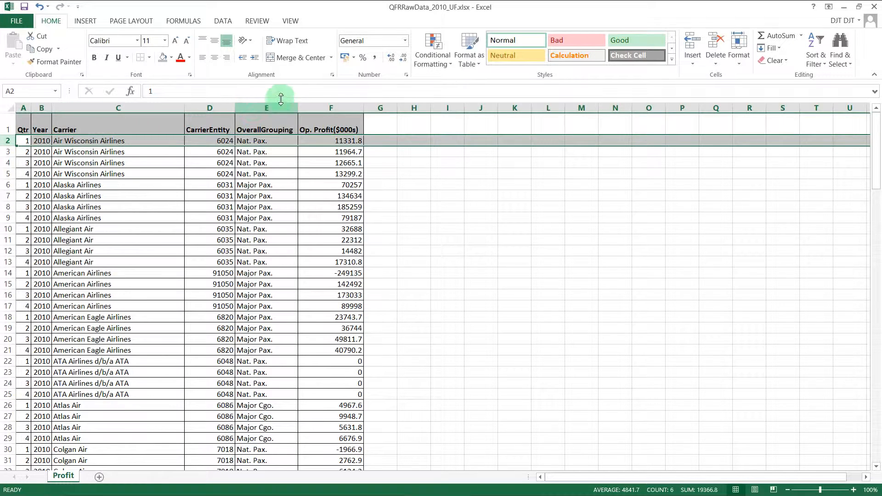
pyautogui.click(289, 21)
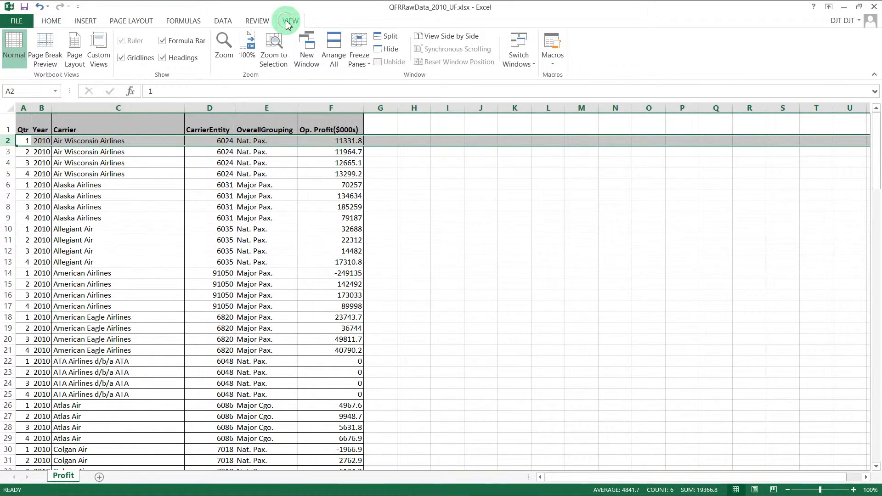
pyautogui.click(357, 41)
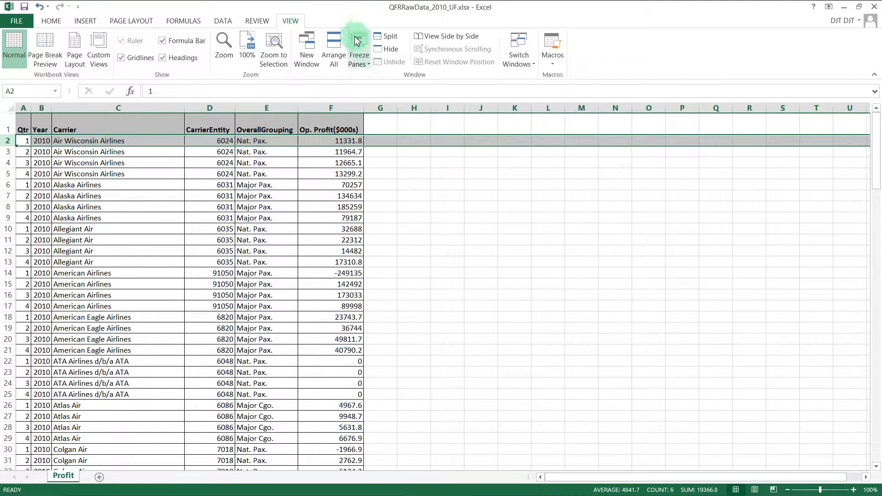
pyautogui.click(360, 64)
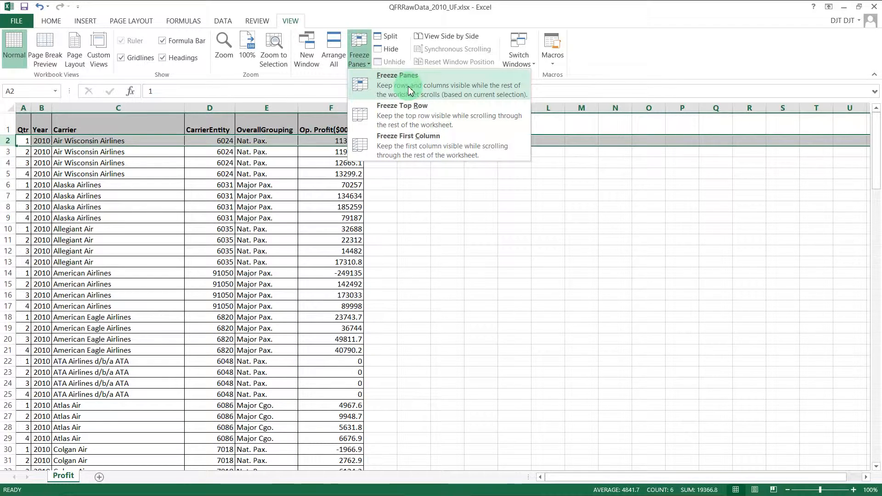
pyautogui.click(418, 115)
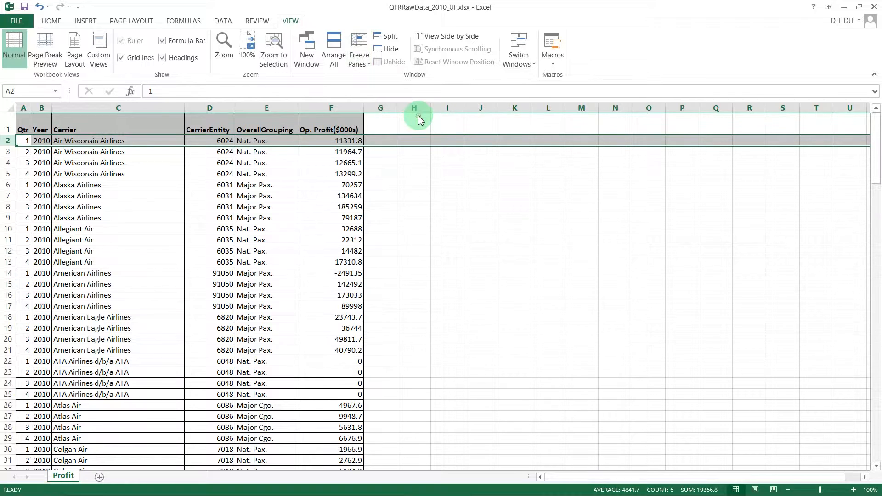
# Step: Check how the frozen header row behaves while moving down the data and back to the first record
pyautogui.click(80, 185)
pyautogui.scroll(-3, 132, 164)
pyautogui.scroll(-4, 133, 165)
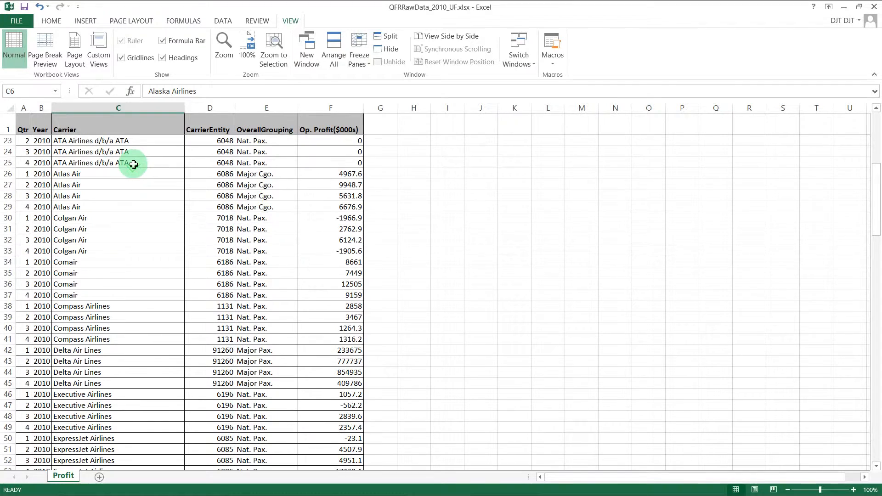
pyautogui.scroll(7, 139, 189)
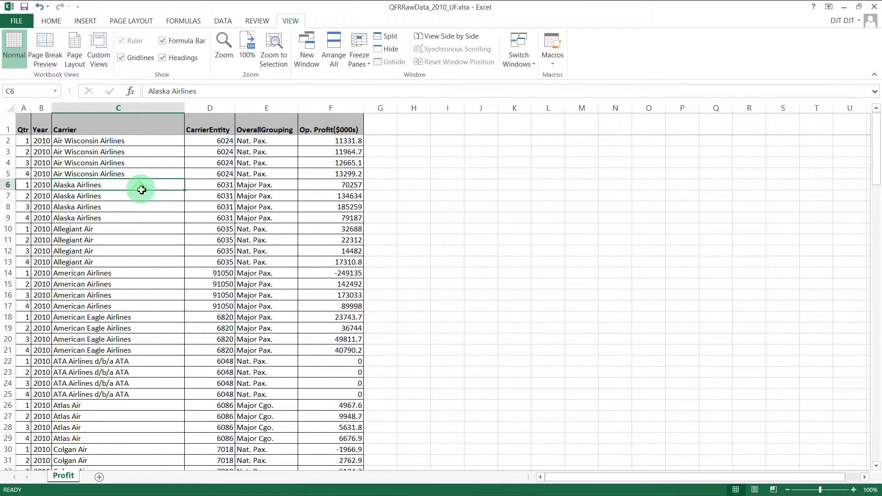
pyautogui.click(24, 142)
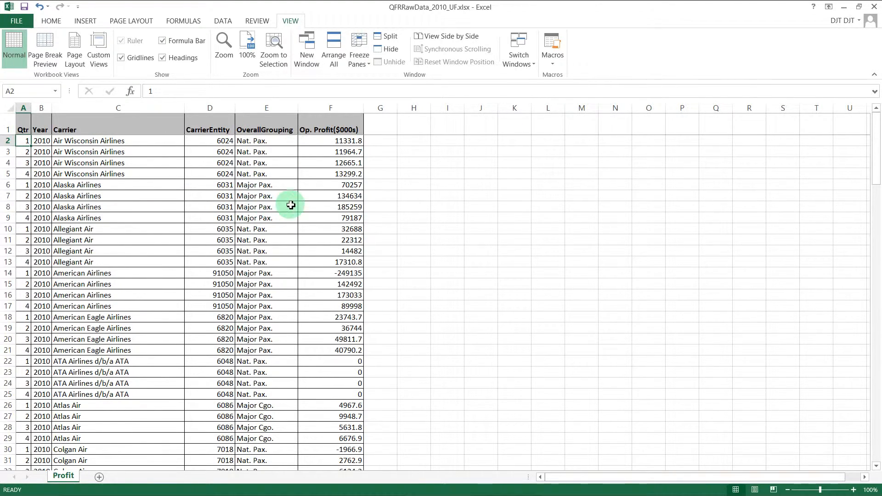
# Step: Open the number format settings in Format Cells for the whole Op. Profit($000s) column
pyautogui.click(346, 111)
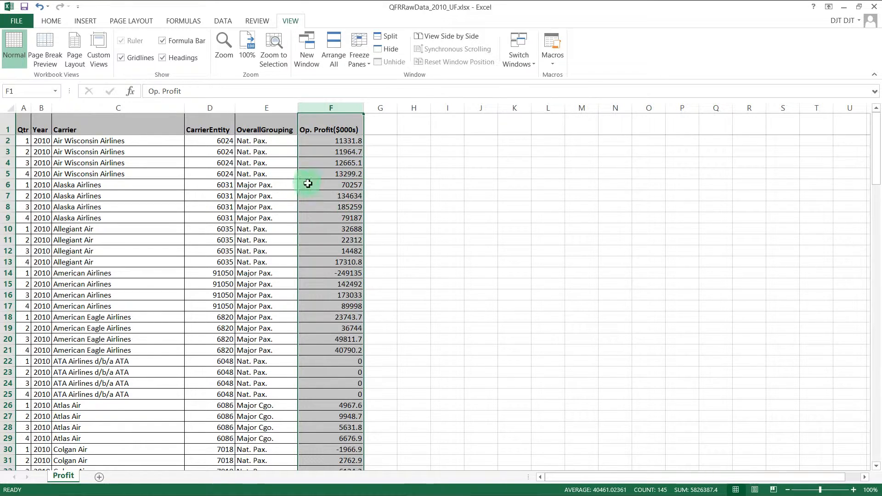
pyautogui.rightClick(348, 160)
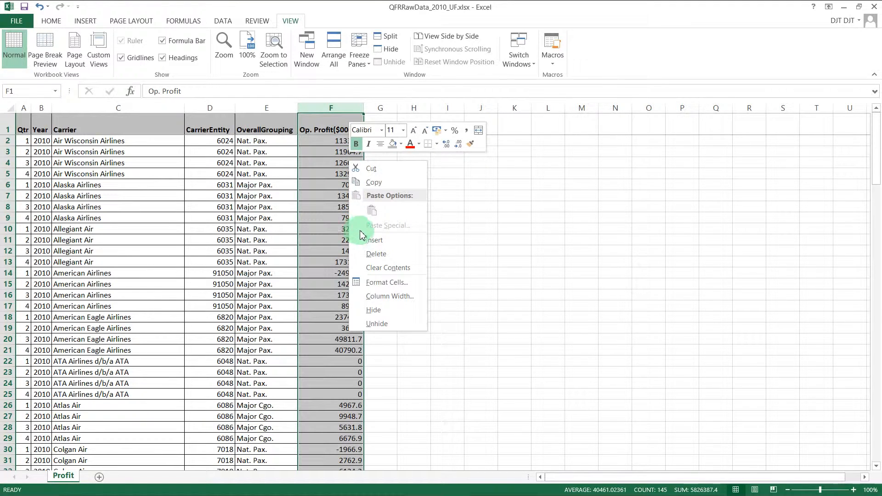
pyautogui.click(406, 284)
pyautogui.moveTo(400, 155); pyautogui.dragTo(529, 157)
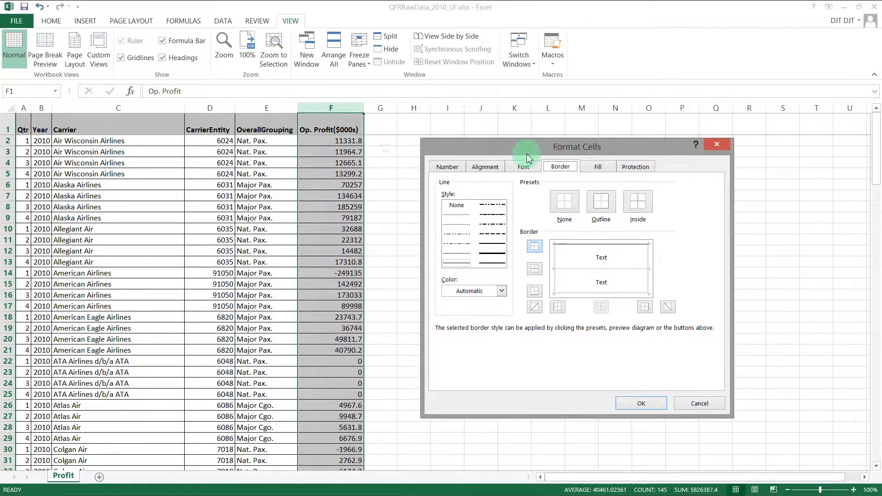
pyautogui.click(448, 167)
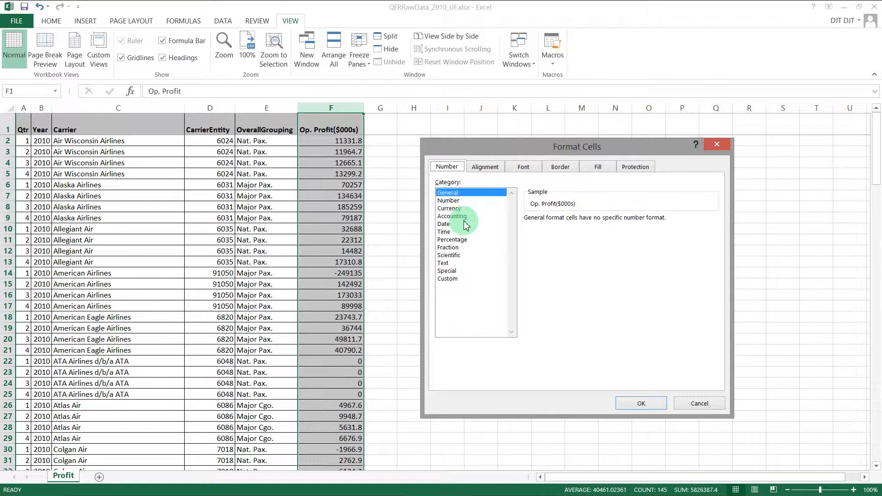
# Step: Compare the options of the Number, Currency and Accounting format categories for the Op. Profit column
pyautogui.click(448, 200)
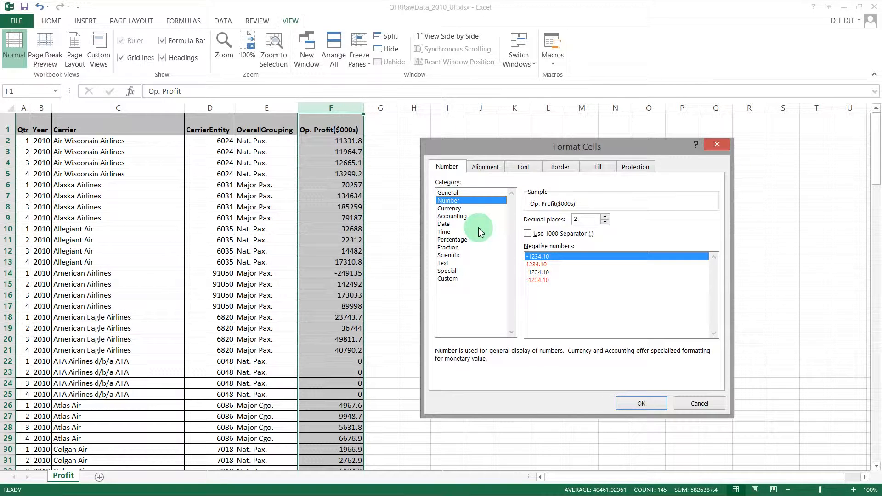
pyautogui.click(456, 209)
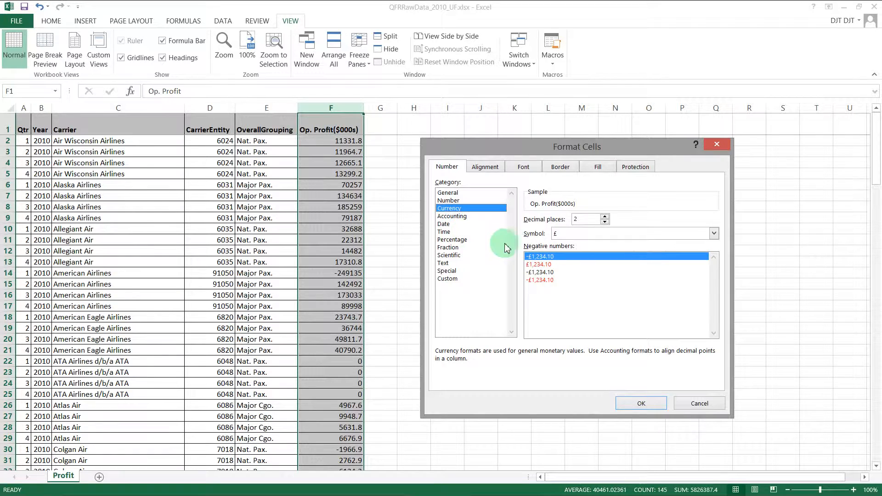
pyautogui.click(465, 218)
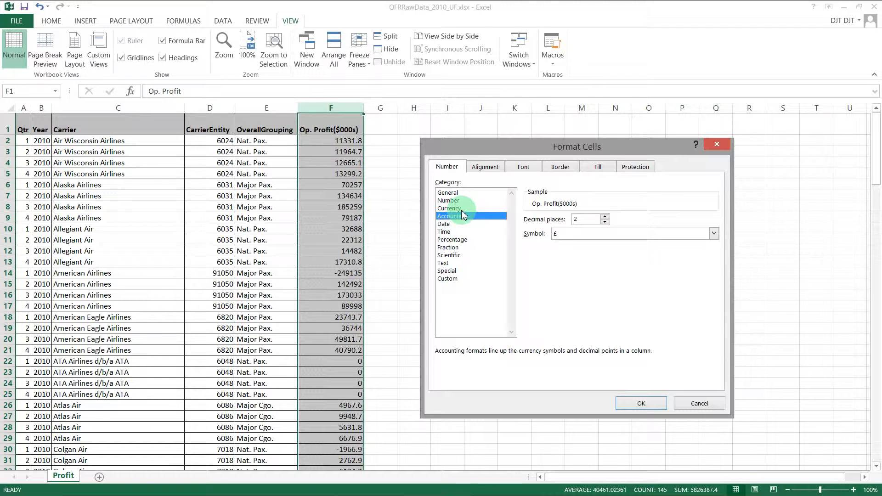
# Step: Format the Op. Profit column as Number with 2 decimal places, the 1000 separator, and negatives in red with a minus sign
pyautogui.click(454, 202)
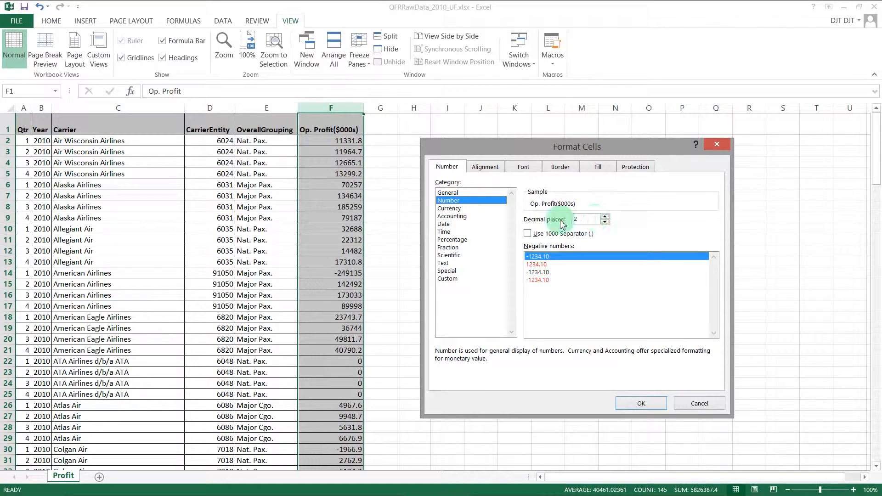
pyautogui.click(528, 234)
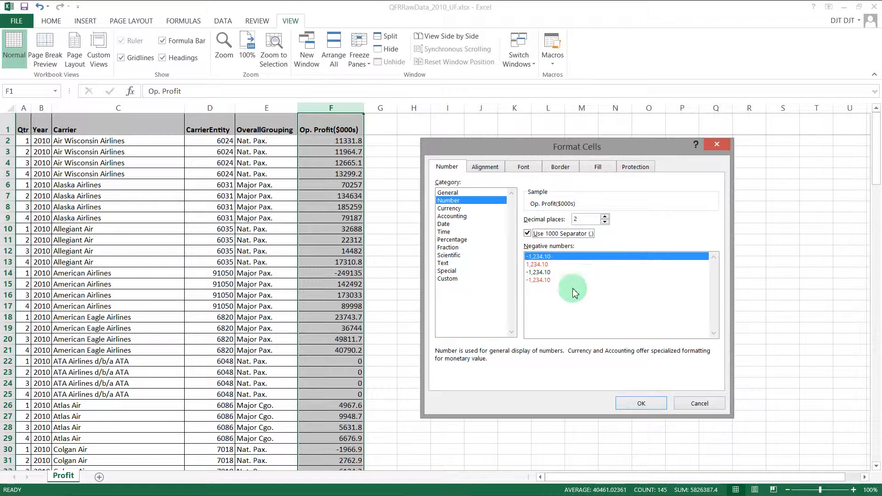
pyautogui.click(546, 281)
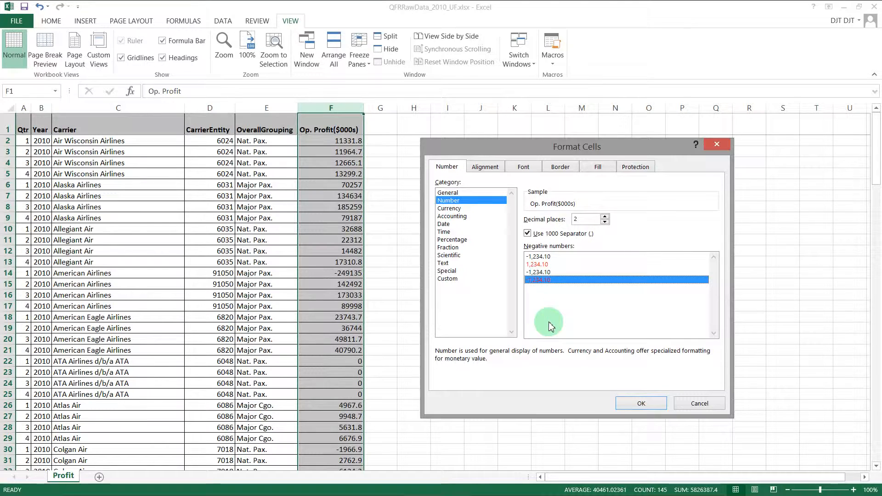
pyautogui.click(642, 403)
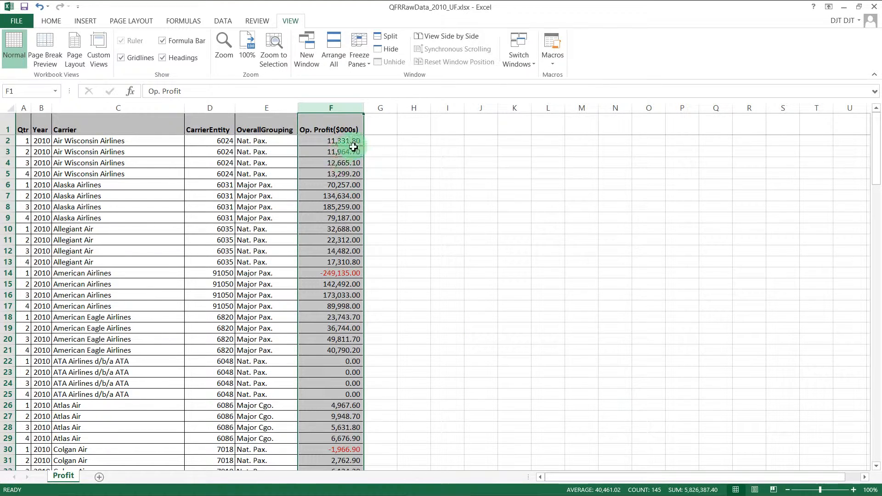
pyautogui.click(380, 141)
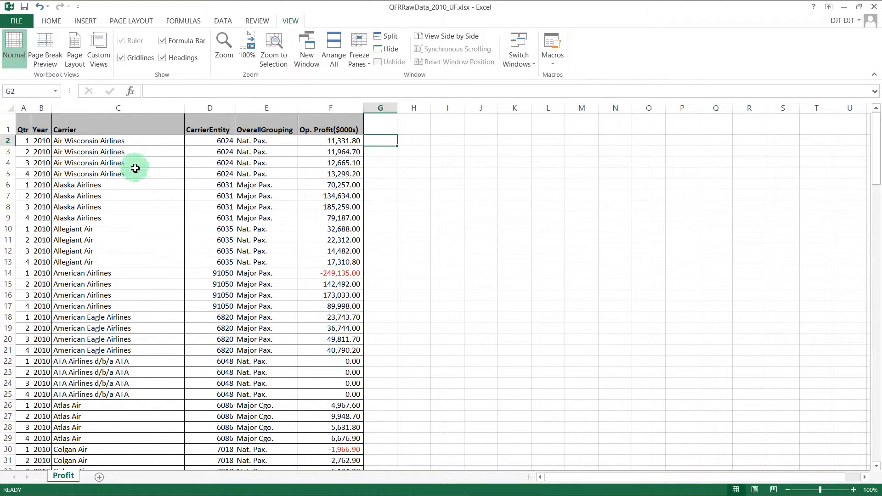
# Step: Increase the height of header row 1 to about three data rows
pyautogui.moveTo(22, 129); pyautogui.dragTo(331, 123)
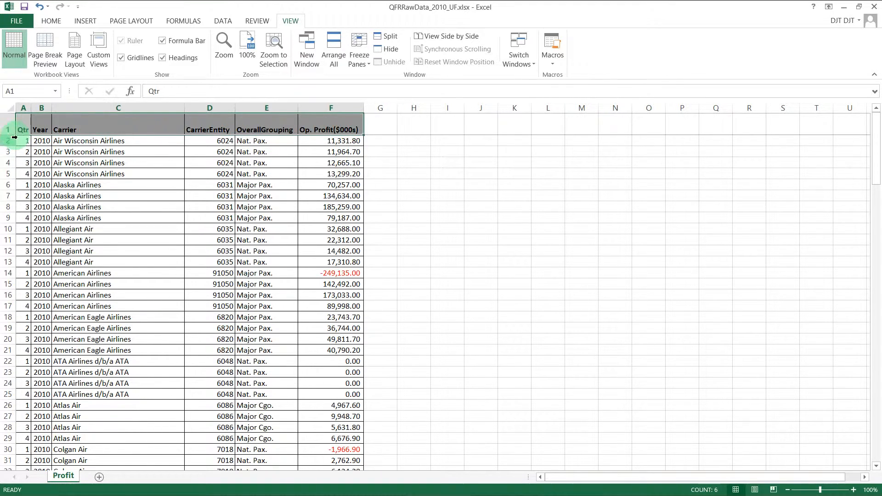
pyautogui.click(51, 20)
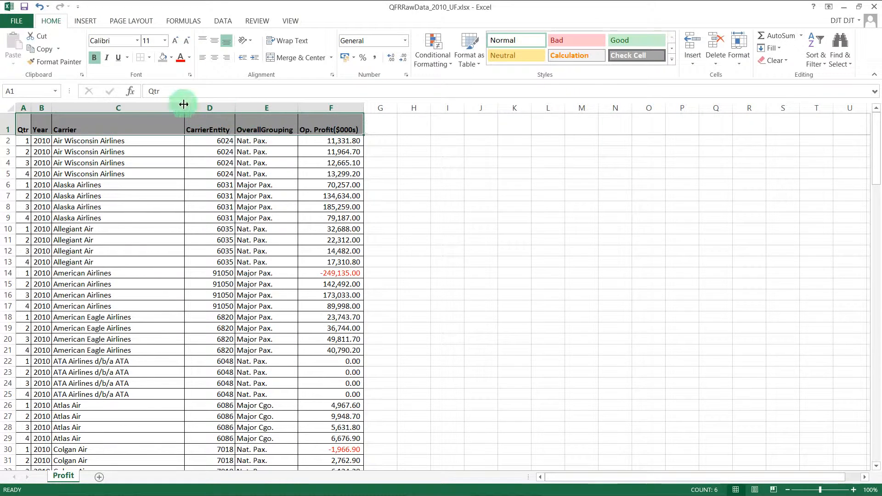
pyautogui.moveTo(11, 134); pyautogui.dragTo(12, 144)
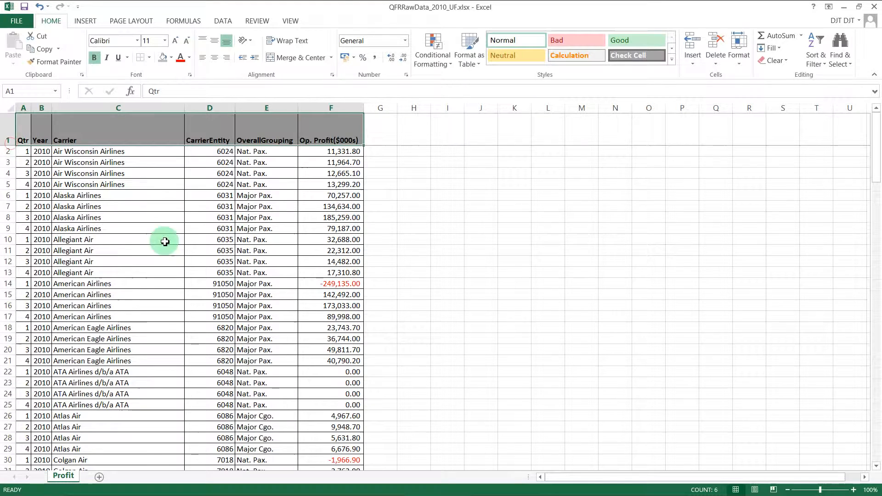
pyautogui.click(150, 170)
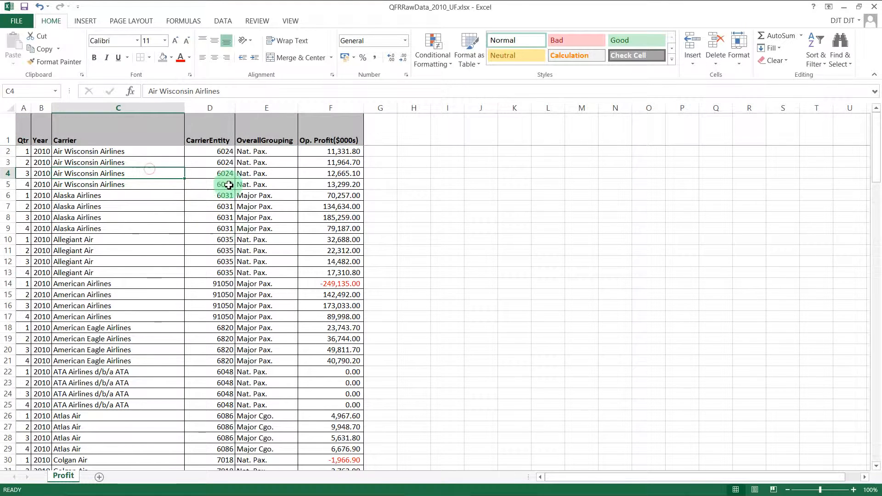
# Step: Resize columns C through F together to one equal width, slightly narrower than the current Carrier column
pyautogui.moveTo(28, 135); pyautogui.dragTo(331, 133)
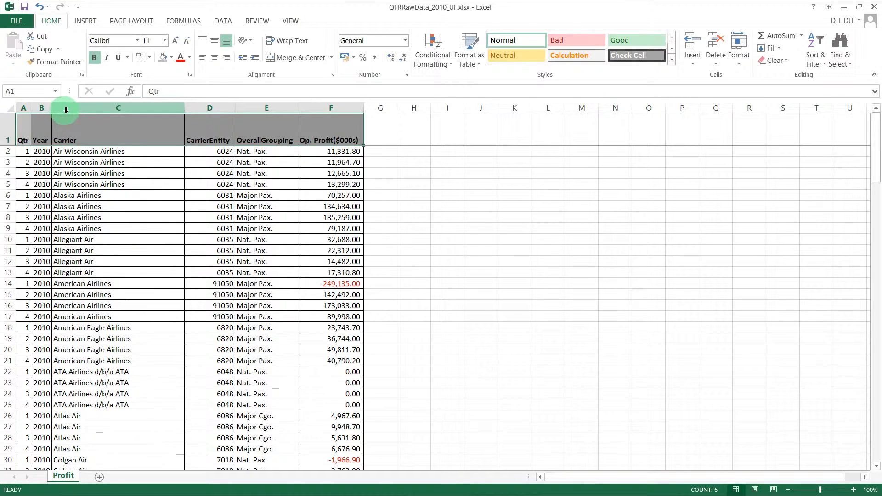
pyautogui.moveTo(66, 110); pyautogui.dragTo(346, 106)
pyautogui.moveTo(187, 110); pyautogui.dragTo(170, 111)
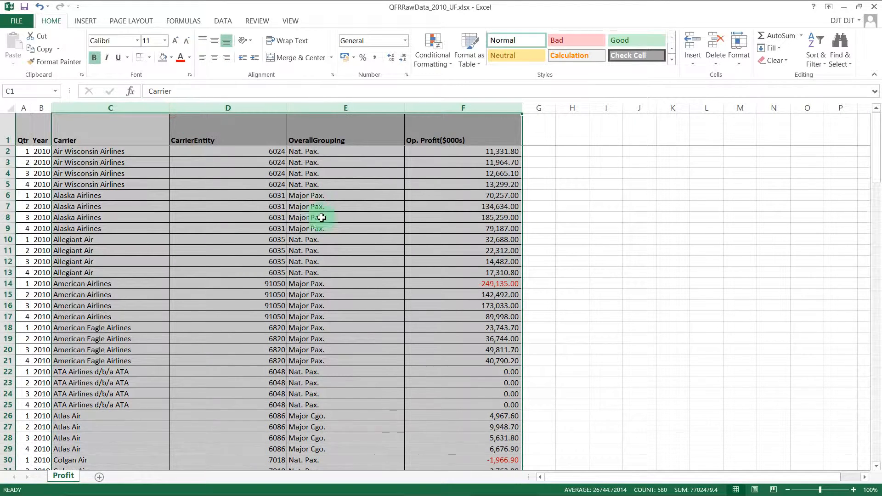
pyautogui.click(271, 197)
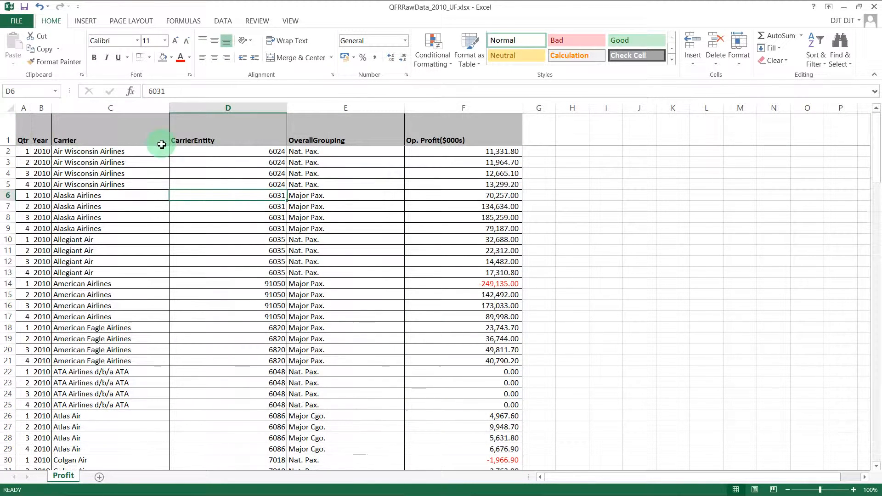
pyautogui.moveTo(77, 108); pyautogui.dragTo(449, 109)
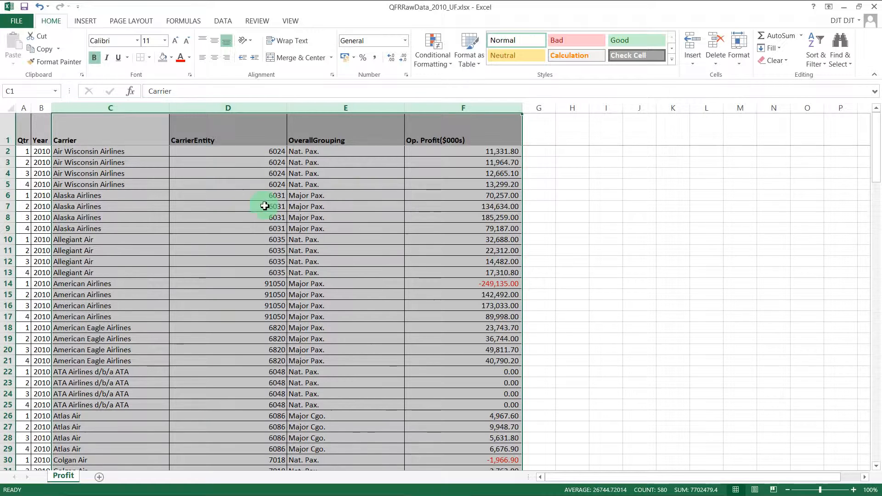
pyautogui.click(220, 166)
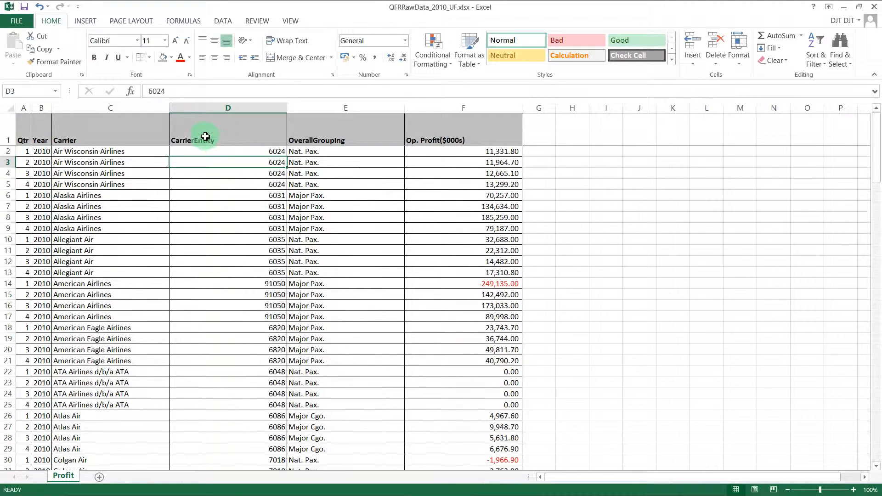
# Step: Compare the alignment of the CarrierEntity and Op. Profit headers with the values beneath them
pyautogui.click(205, 136)
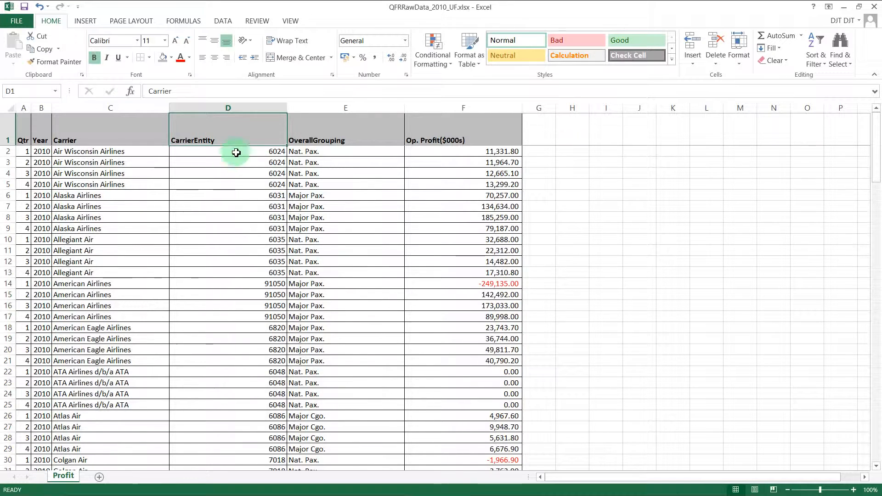
pyautogui.click(270, 163)
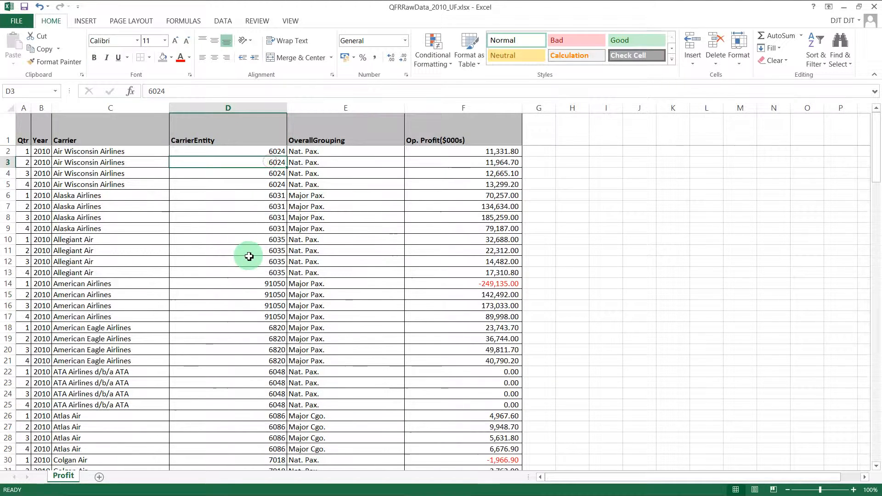
pyautogui.click(453, 137)
pyautogui.click(471, 151)
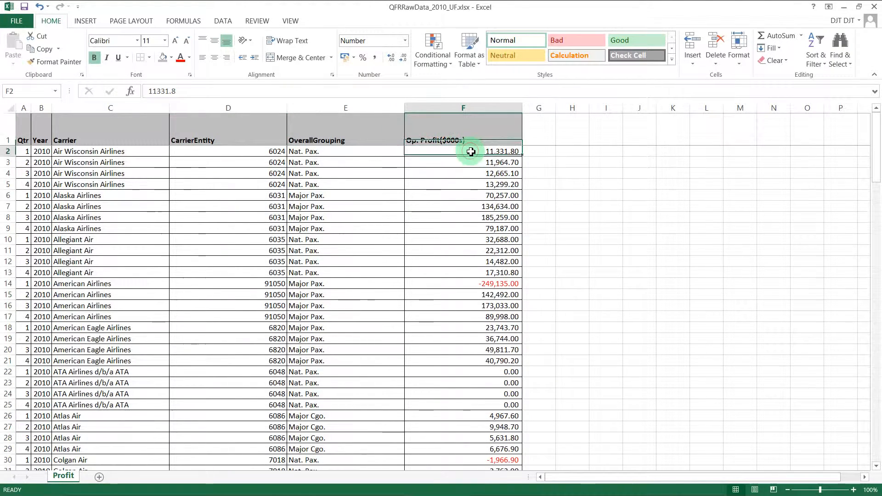
# Step: Center the header labels in A1:F1 both horizontally and vertically within the header row
pyautogui.moveTo(25, 133); pyautogui.dragTo(465, 125)
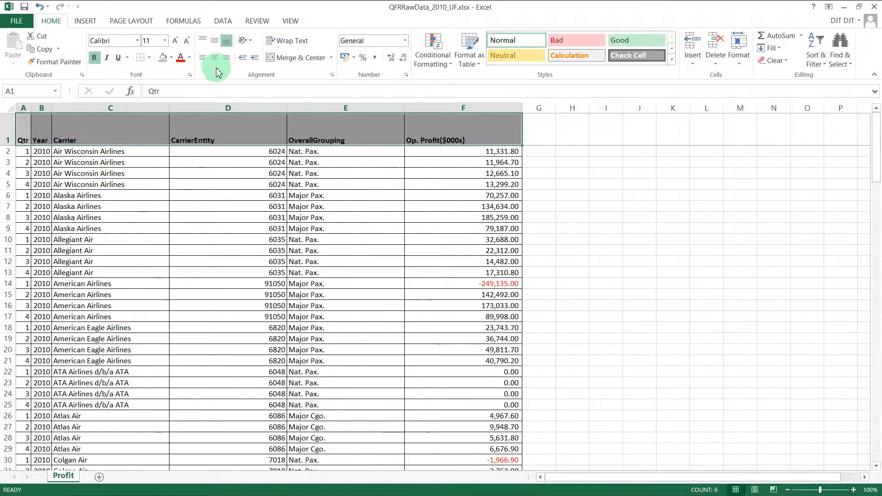
pyautogui.click(214, 59)
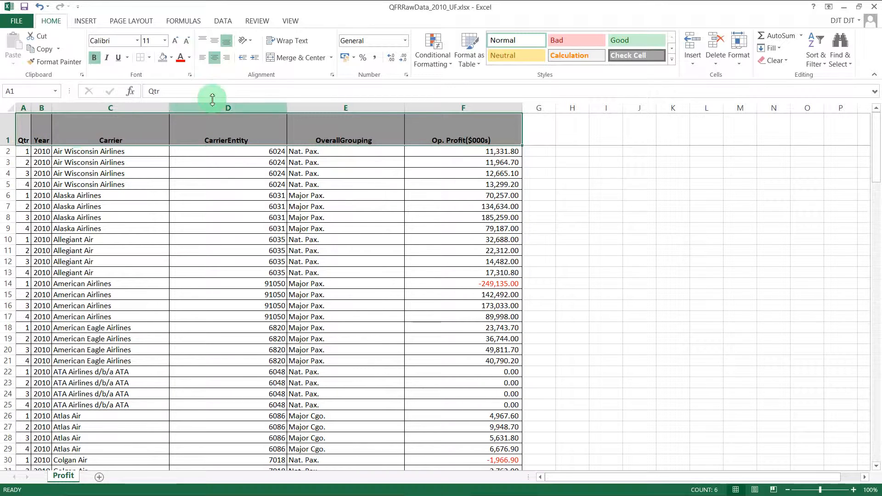
pyautogui.click(214, 46)
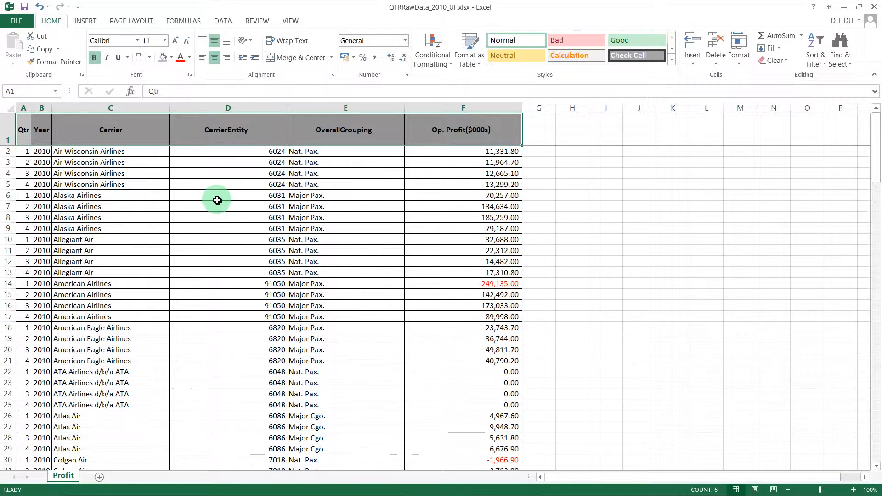
pyautogui.click(231, 166)
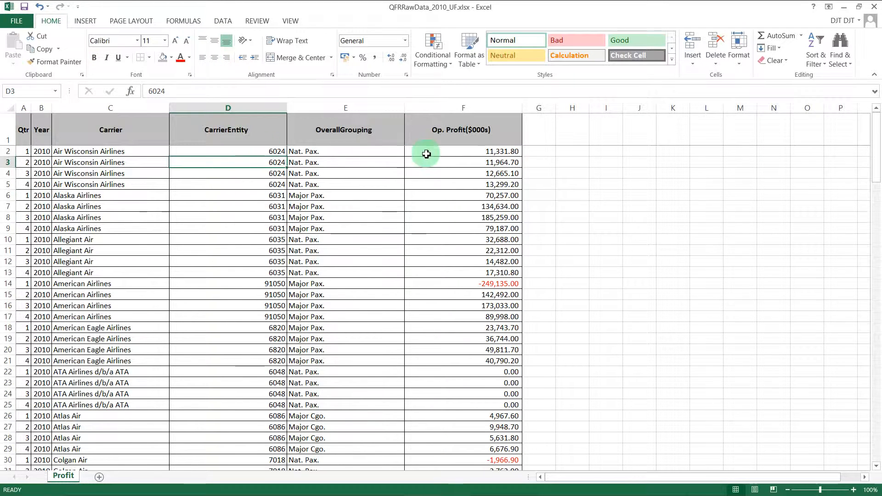
pyautogui.click(275, 174)
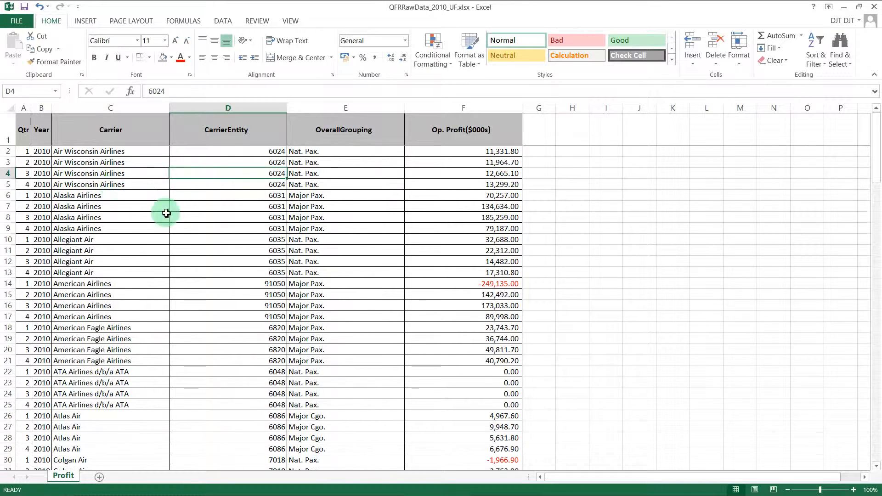
pyautogui.click(135, 154)
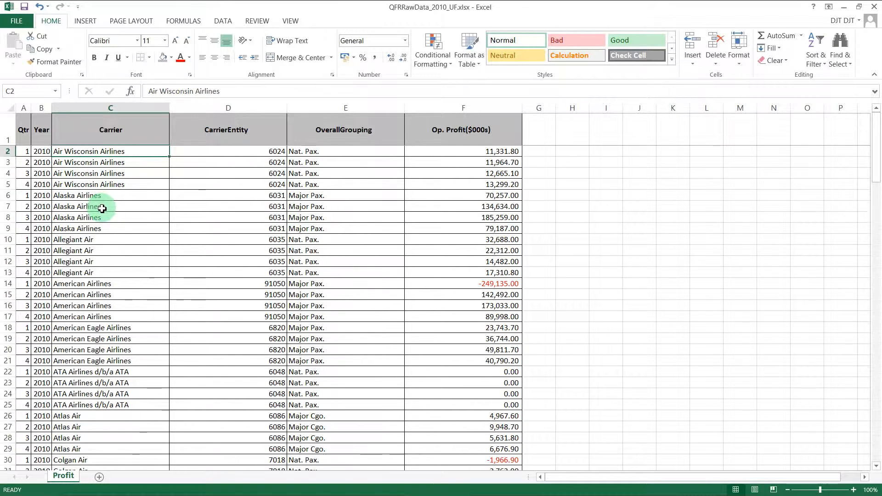
# Step: Sort the data by Op. Profit from largest to smallest and review the reordered rows down to the last record
pyautogui.click(461, 152)
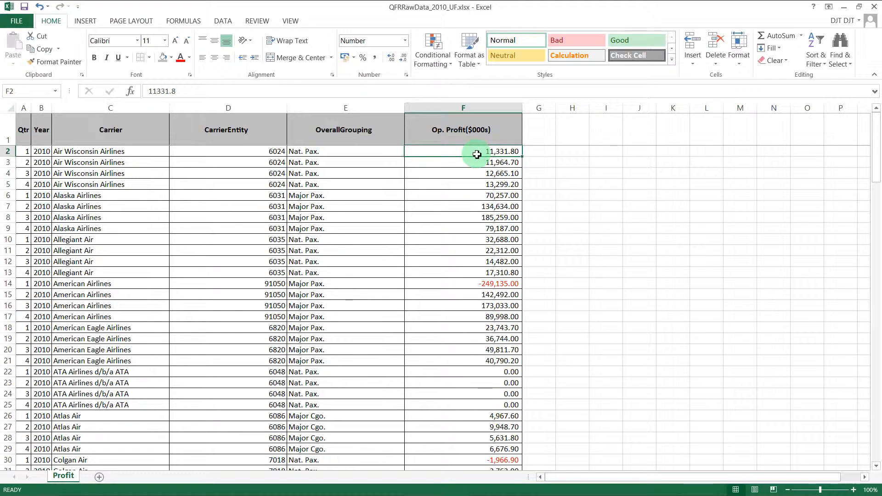
pyautogui.rightClick(477, 155)
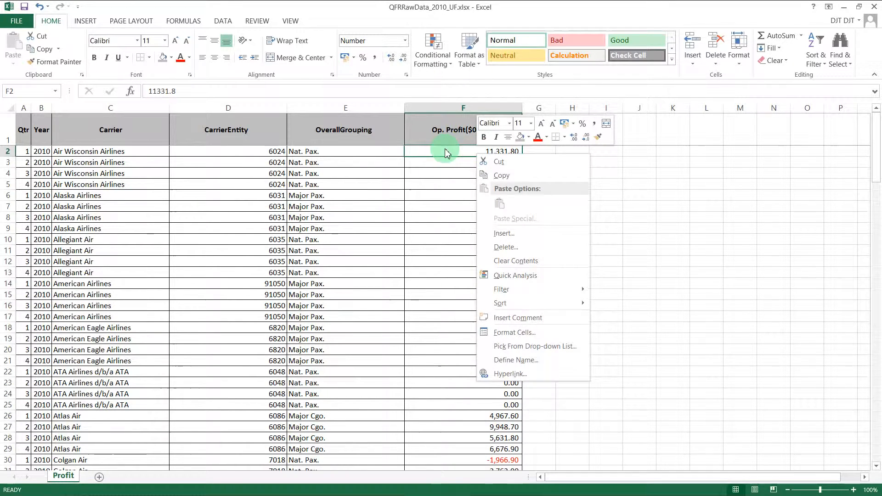
pyautogui.moveTo(506, 305)
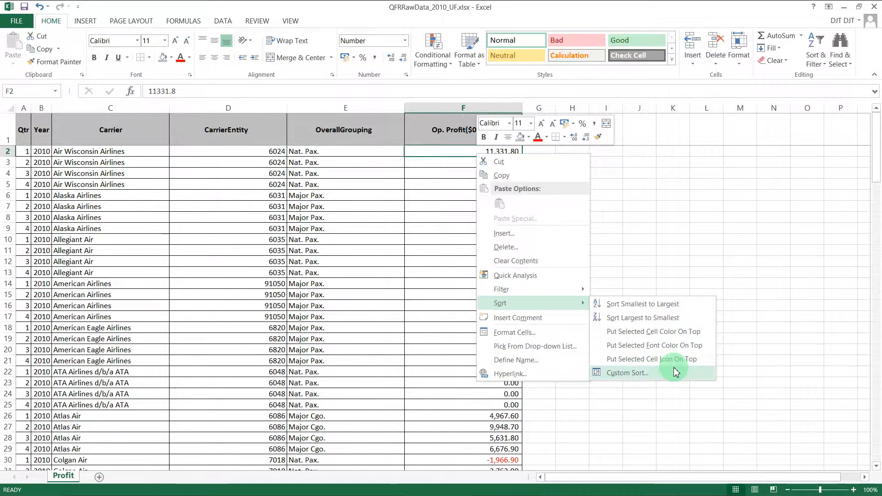
pyautogui.click(677, 323)
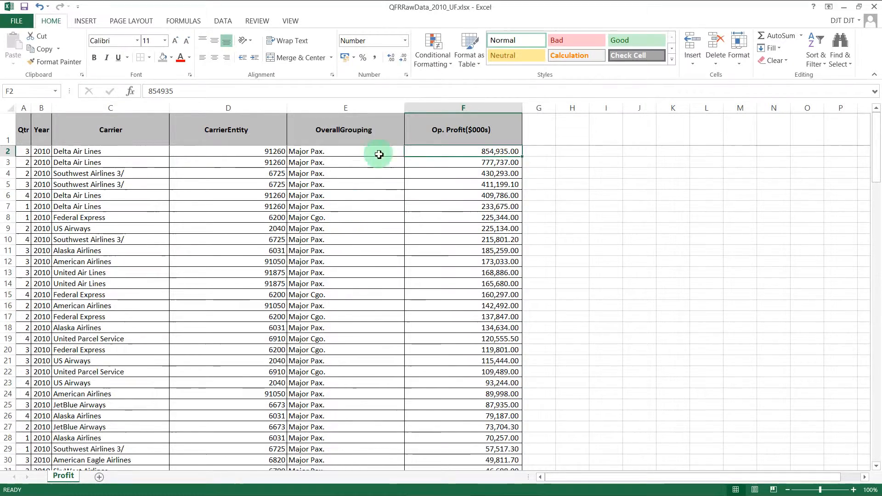
pyautogui.scroll(-15, 430, 223)
pyautogui.scroll(-17, 433, 229)
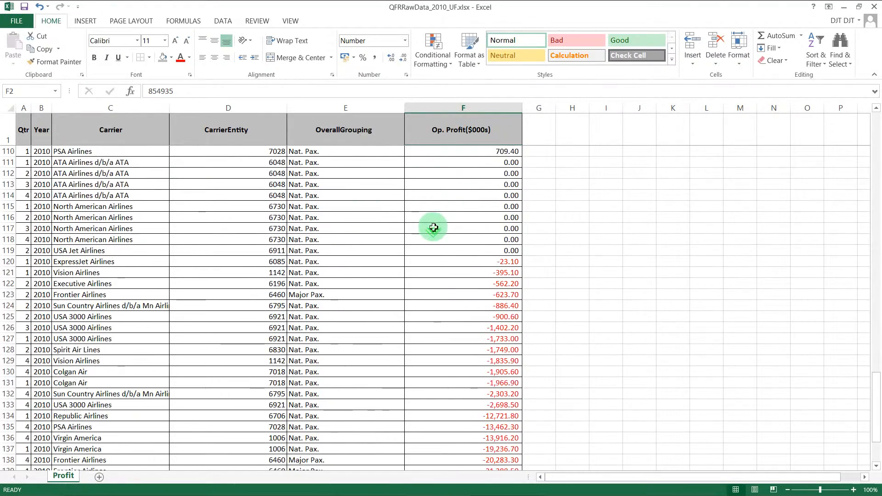
pyautogui.scroll(11, 466, 258)
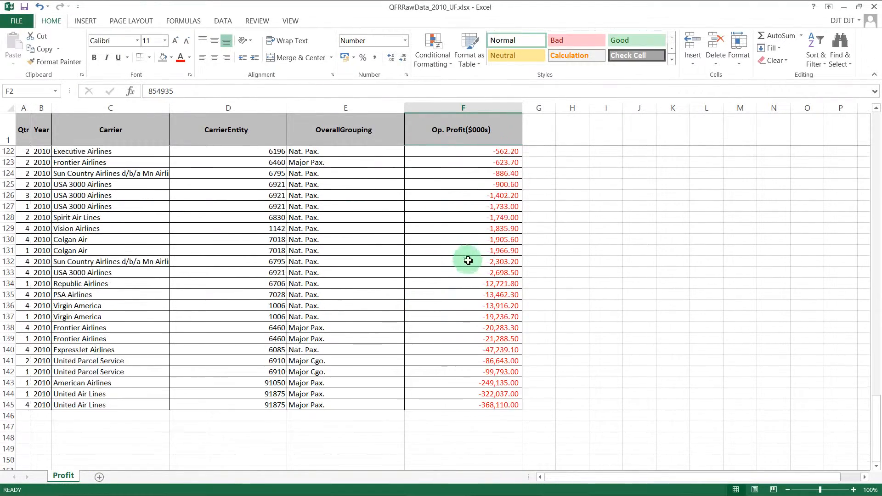
pyautogui.scroll(20, 466, 318)
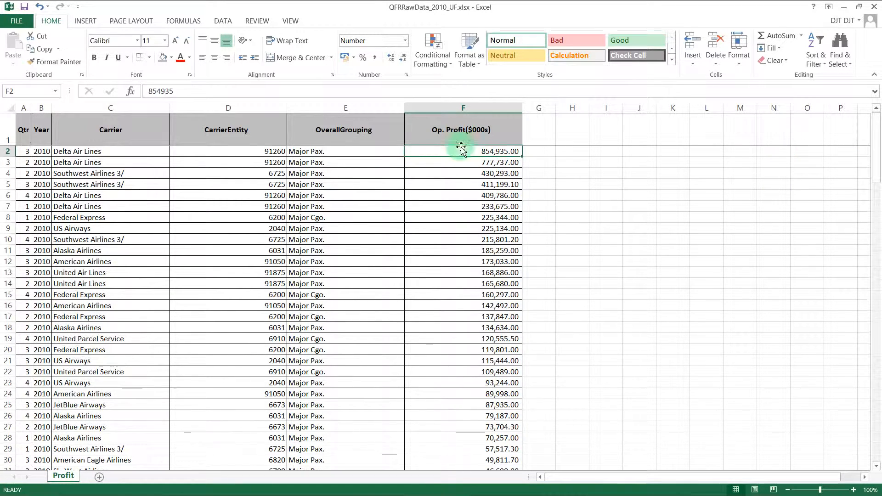
# Step: Add filters to all header cells in A1:F1
pyautogui.moveTo(24, 137); pyautogui.dragTo(483, 129)
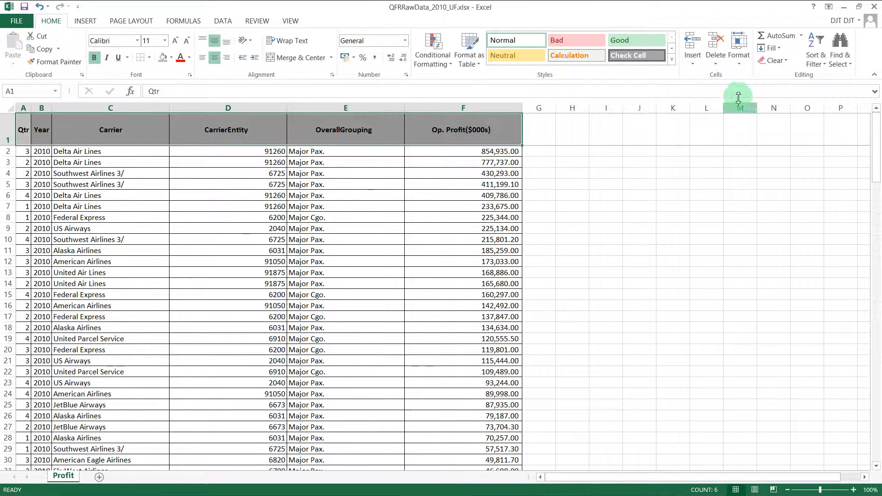
pyautogui.click(819, 65)
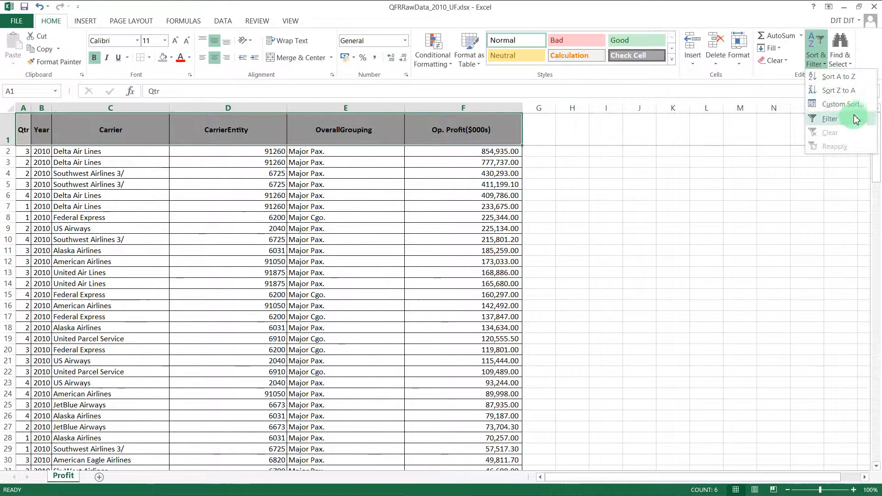
pyautogui.click(831, 120)
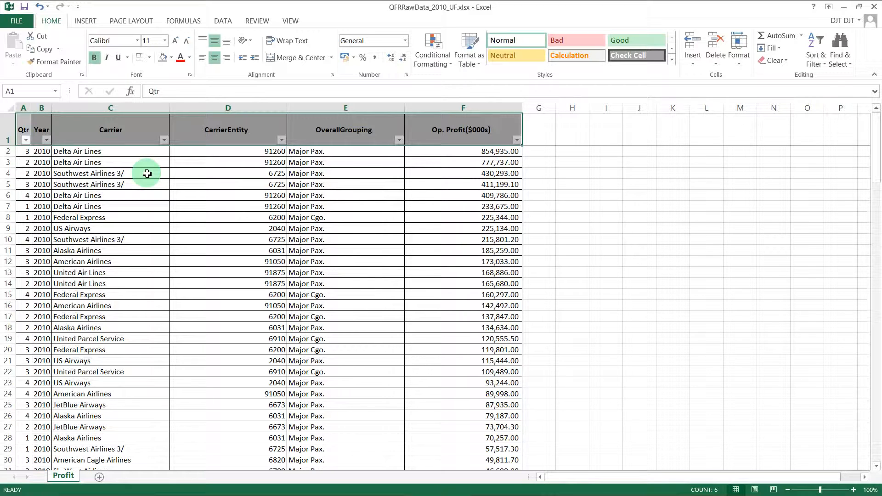
# Step: Filter the Carrier column to show only American Airlines
pyautogui.click(165, 145)
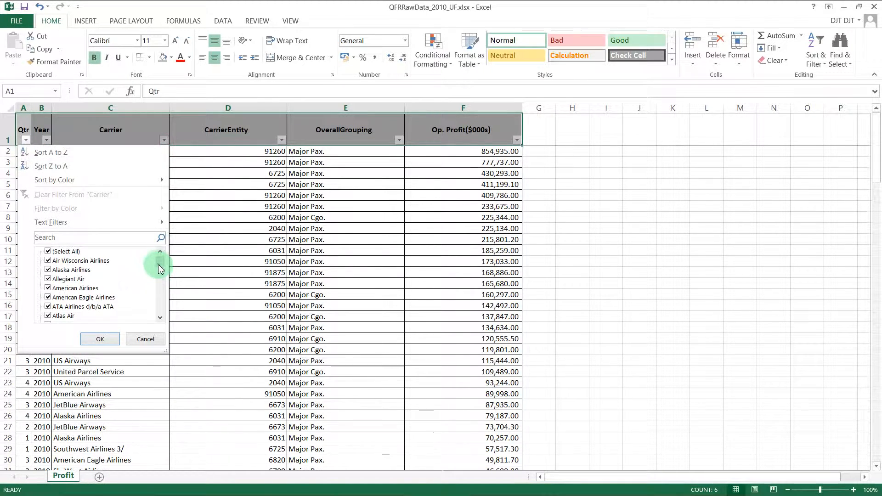
pyautogui.moveTo(159, 267); pyautogui.dragTo(72, 259)
pyautogui.moveTo(160, 261)
pyautogui.mouseDown()
pyautogui.moveTo(160, 312)
pyautogui.moveTo(160, 250)
pyautogui.mouseUp()
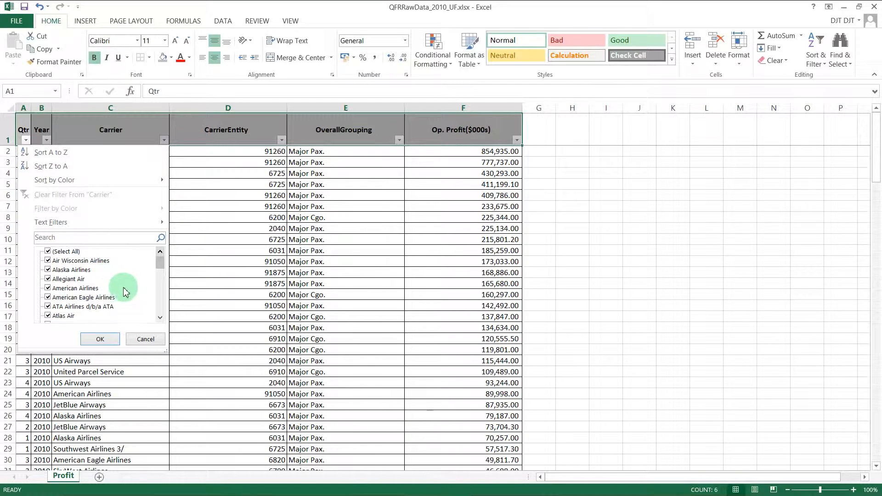
pyautogui.click(49, 252)
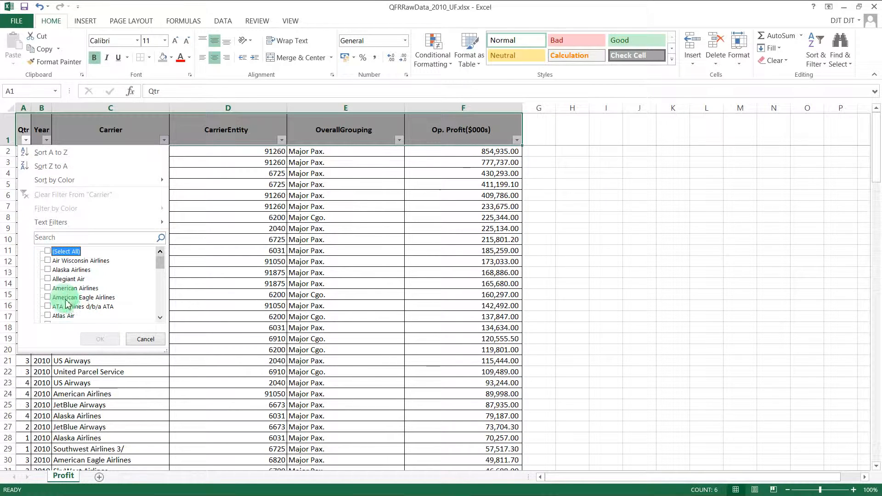
pyautogui.click(49, 289)
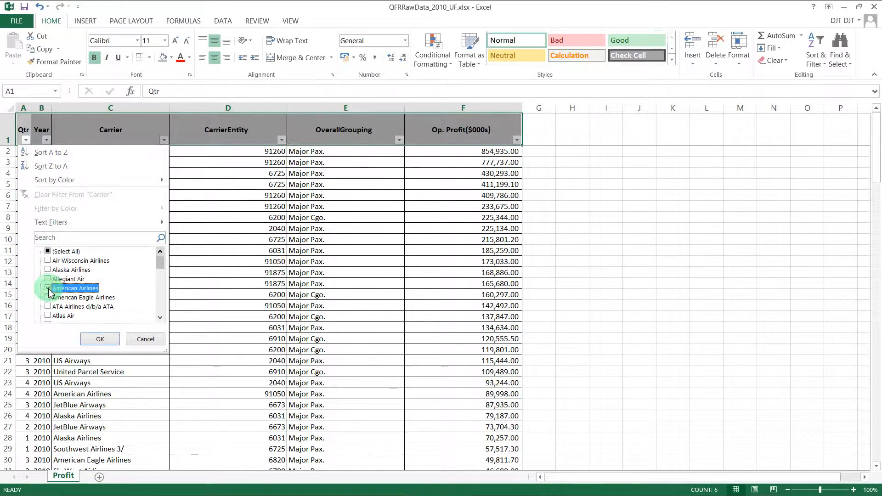
pyautogui.click(100, 340)
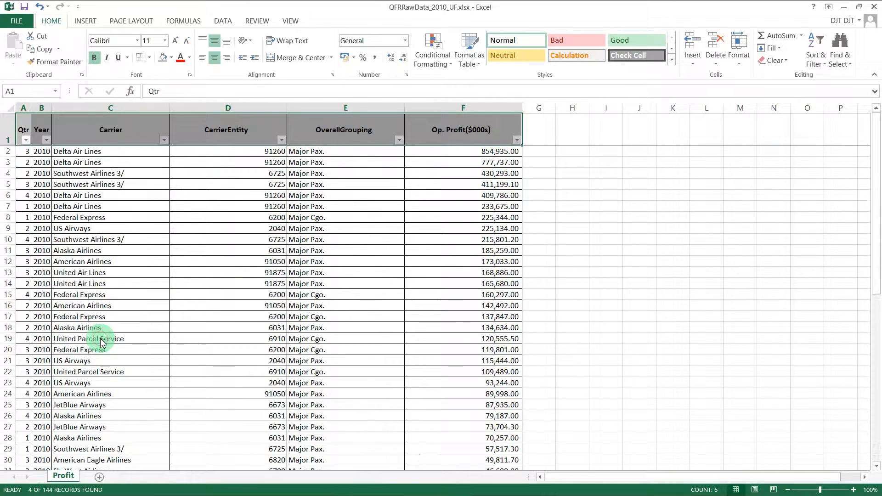
# Step: Add Federal Express to the carriers shown by the Carrier filter
pyautogui.click(164, 146)
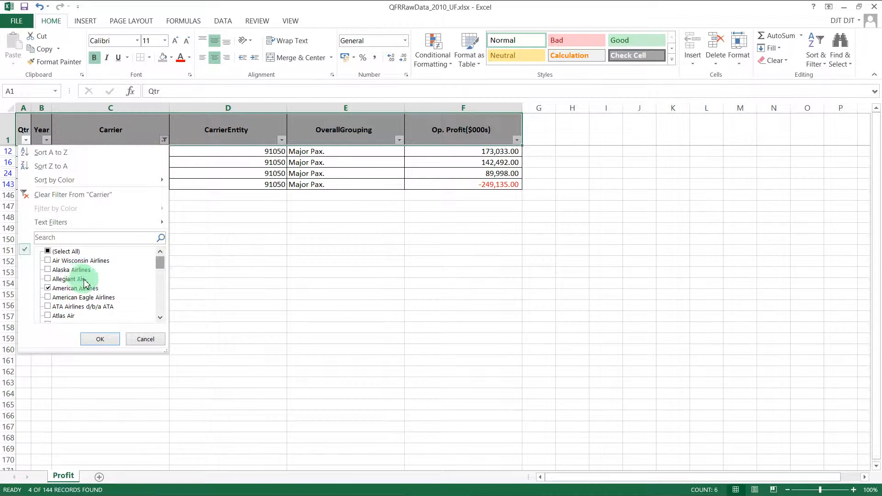
pyautogui.moveTo(158, 262); pyautogui.dragTo(160, 274)
pyautogui.click(49, 307)
pyautogui.click(100, 339)
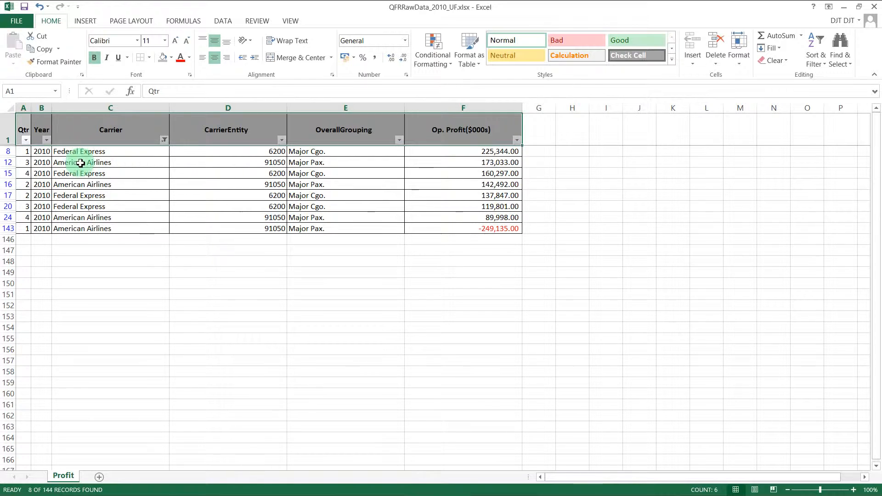
# Step: Filter the Qtr column to show only quarter 3
pyautogui.click(26, 140)
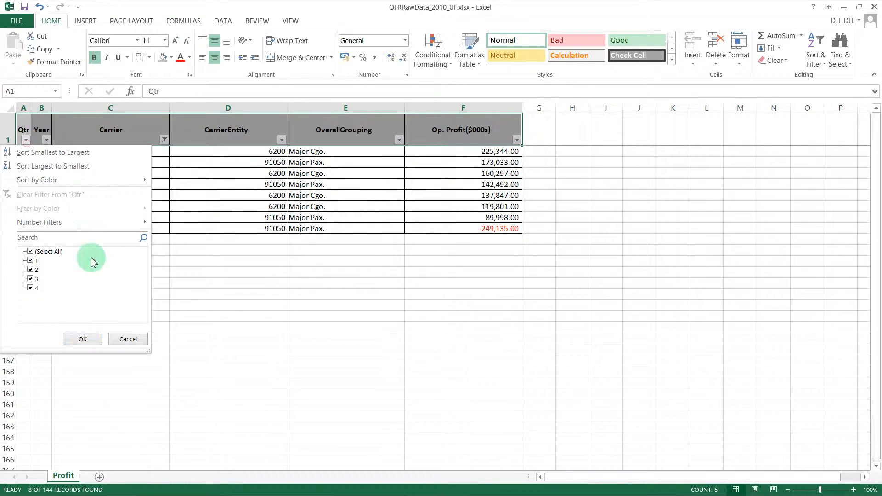
pyautogui.click(32, 252)
pyautogui.click(30, 279)
pyautogui.click(79, 340)
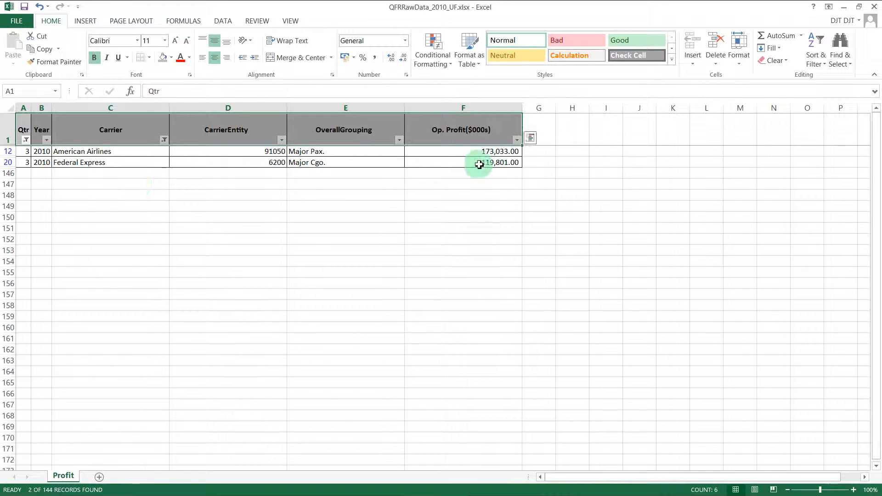
# Step: Reset the Qtr and Carrier filters to show all values again
pyautogui.click(26, 140)
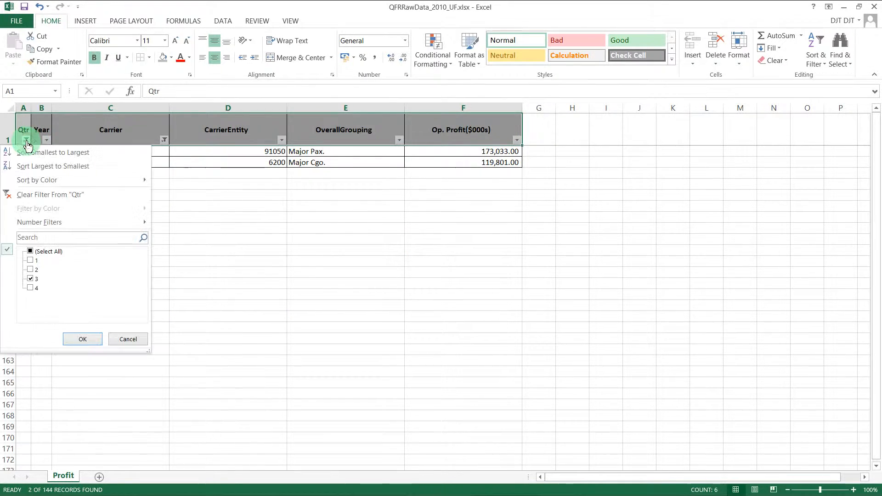
pyautogui.click(38, 253)
pyautogui.click(83, 340)
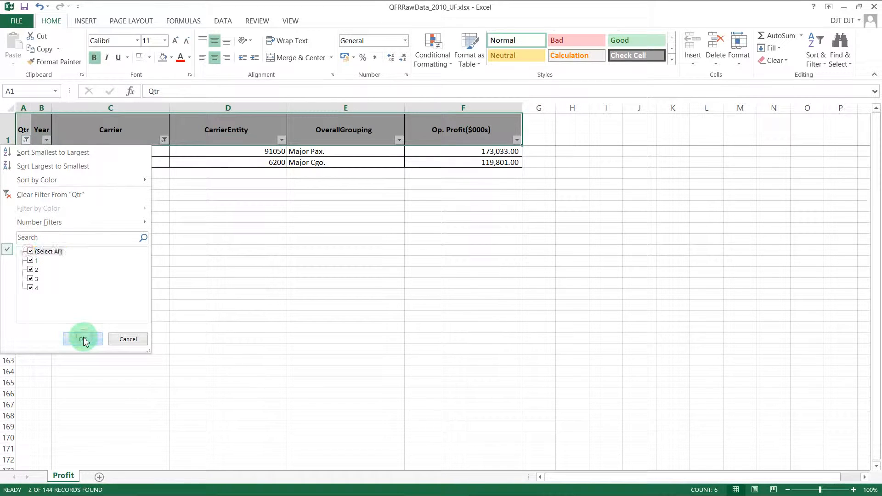
pyautogui.click(164, 140)
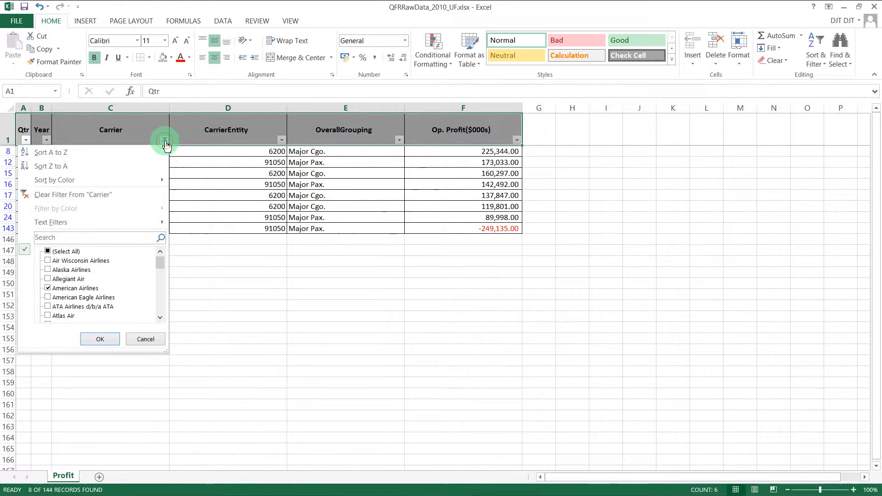
pyautogui.click(47, 252)
pyautogui.click(108, 343)
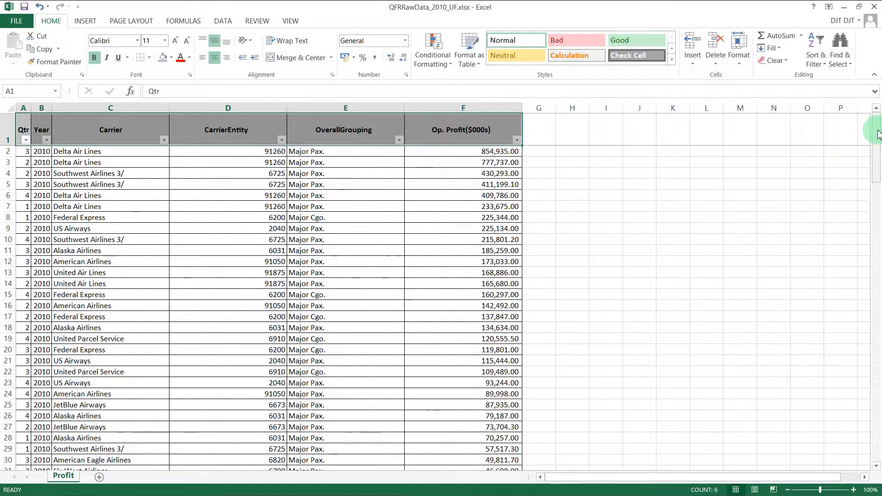
# Step: Total the Op. Profit values with =SUM(F2:F145) in cell F146, directly below the last data row
pyautogui.moveTo(877, 133); pyautogui.dragTo(871, 414)
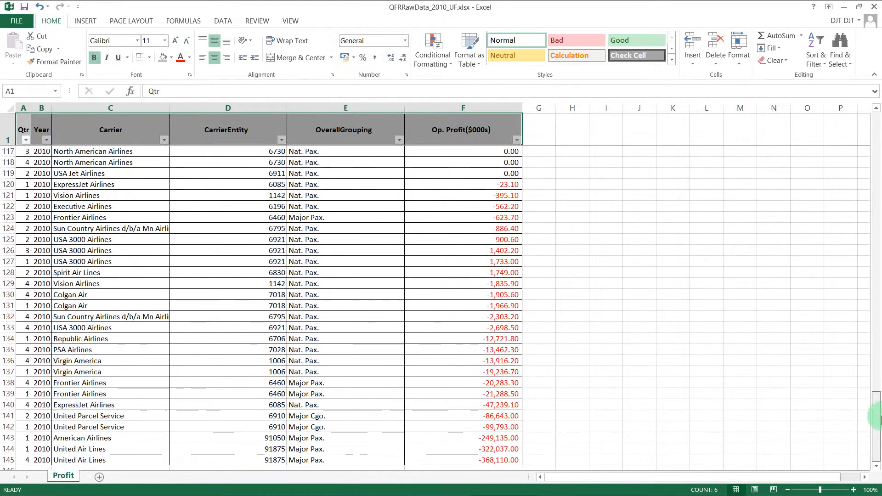
pyautogui.scroll(-3, 533, 290)
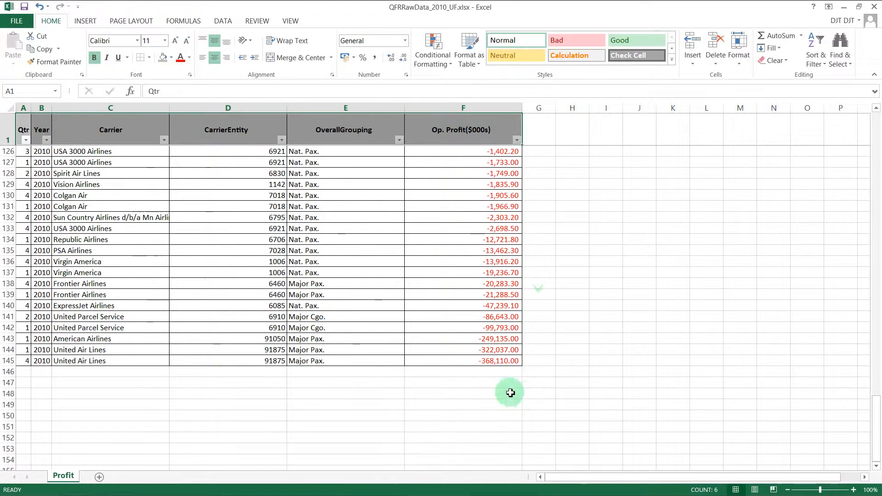
pyautogui.click(500, 372)
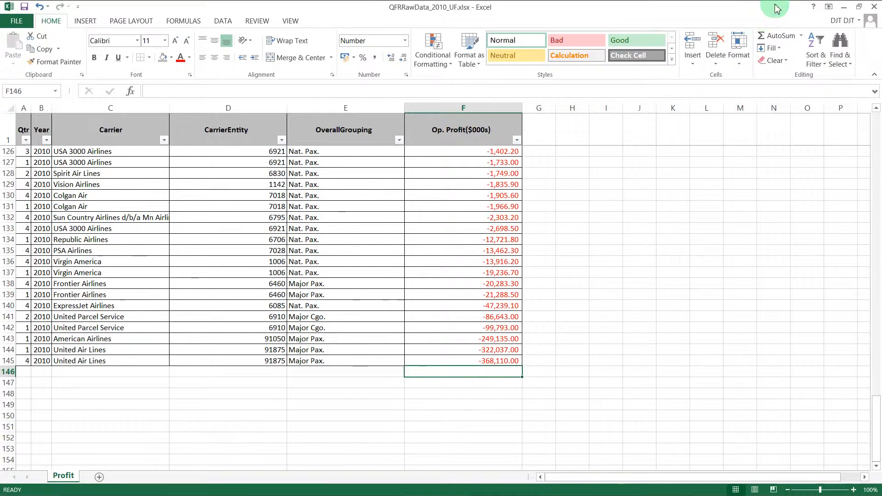
pyautogui.click(774, 36)
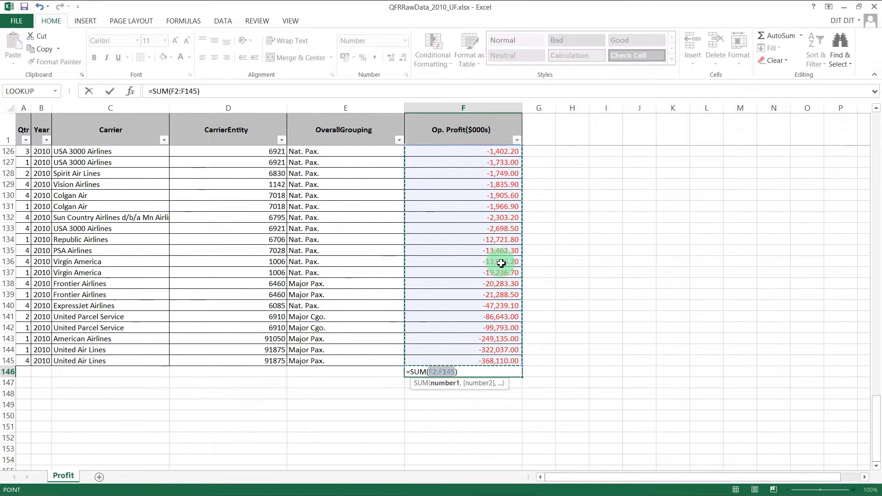
pyautogui.press('Return')
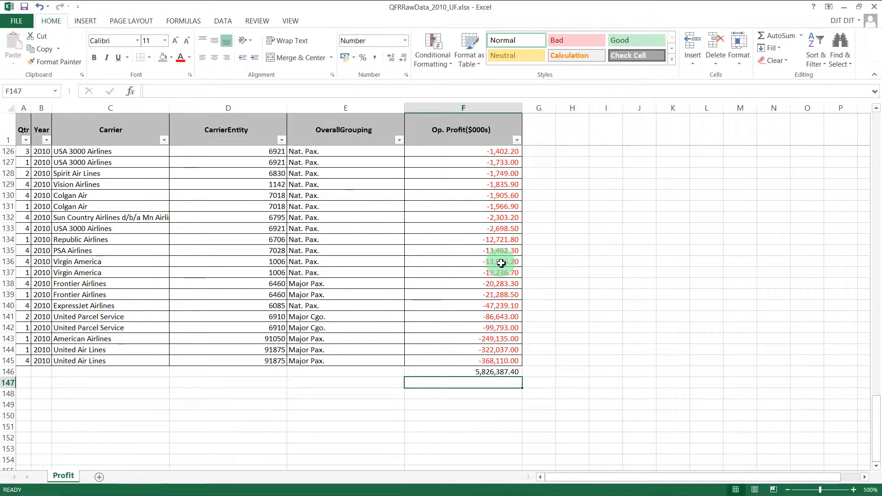
pyautogui.click(488, 373)
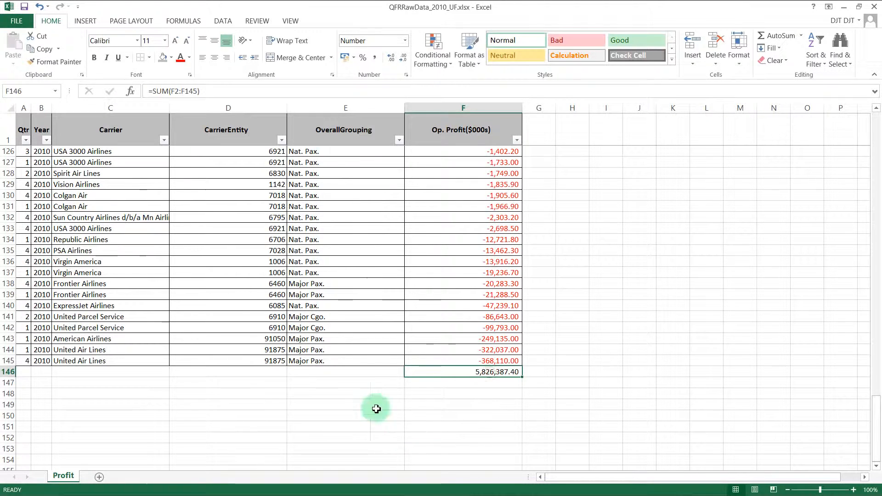
# Step: Enter the label TOTAL in cell E146, beside the Op. Profit sum
pyautogui.click(351, 370)
pyautogui.write('T')
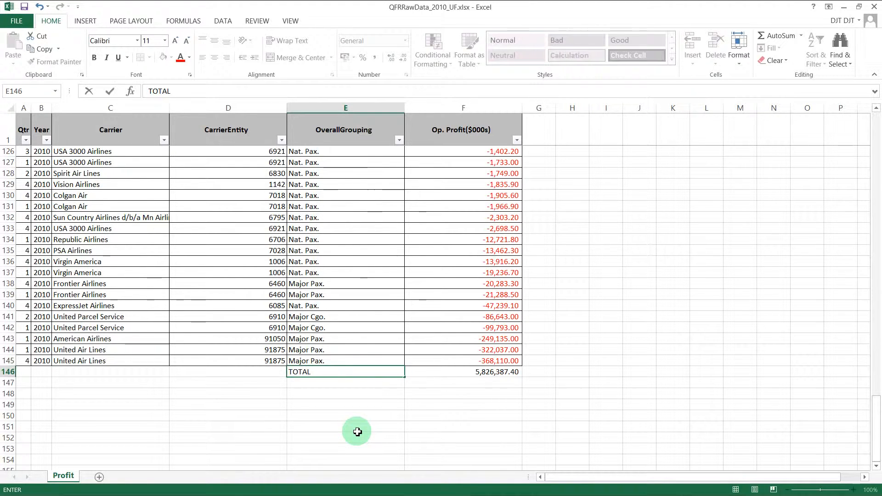
pyautogui.write('OTAL')
pyautogui.press('Return')
pyautogui.click(423, 417)
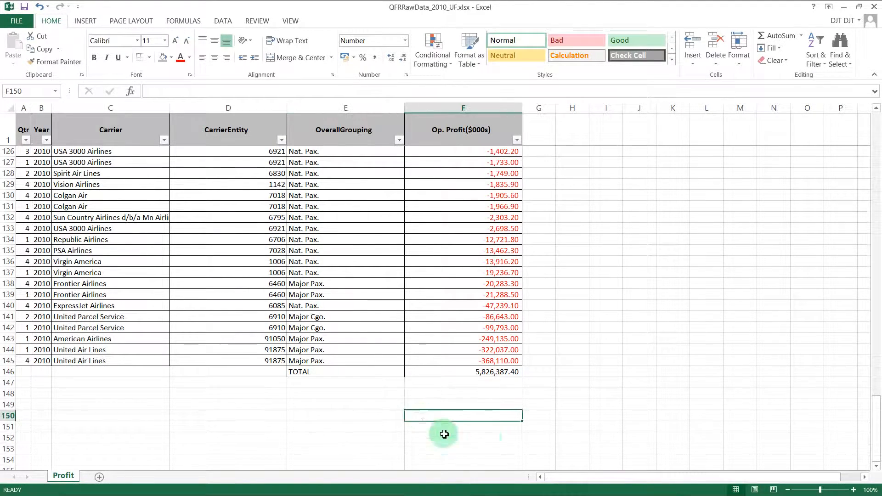
# Step: Apply outline and inside borders to the TOTAL label and its sum in cells E146:F146
pyautogui.moveTo(307, 368); pyautogui.dragTo(467, 370)
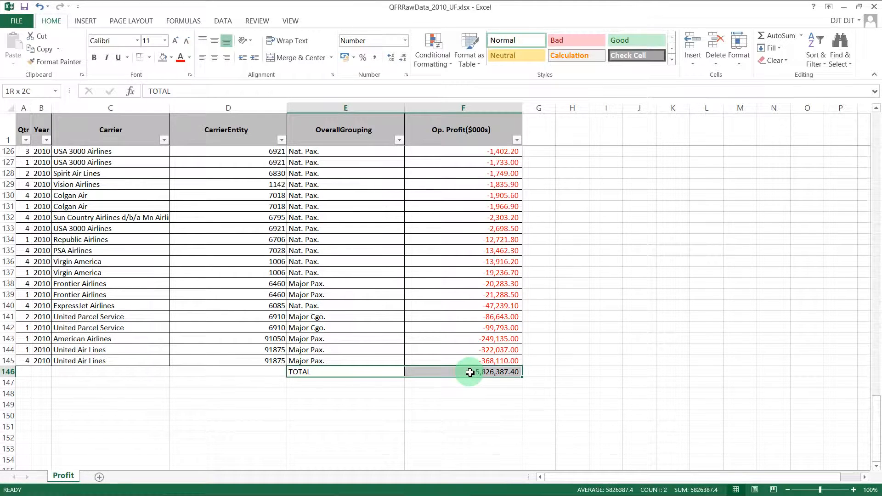
pyautogui.rightClick(432, 372)
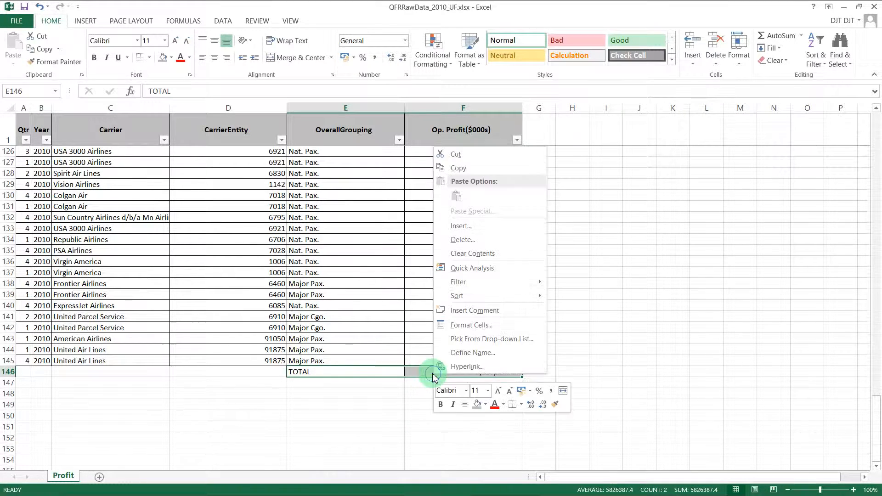
pyautogui.click(497, 321)
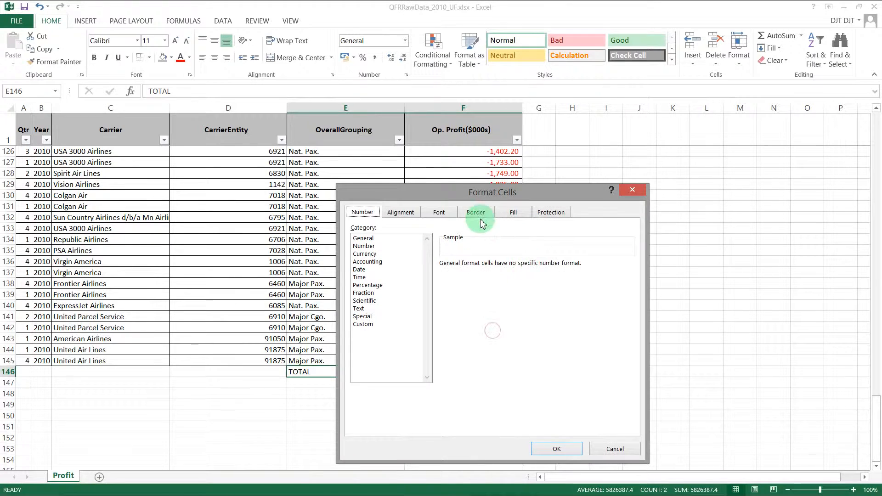
pyautogui.click(476, 212)
pyautogui.click(492, 313)
pyautogui.click(527, 249)
pyautogui.click(551, 249)
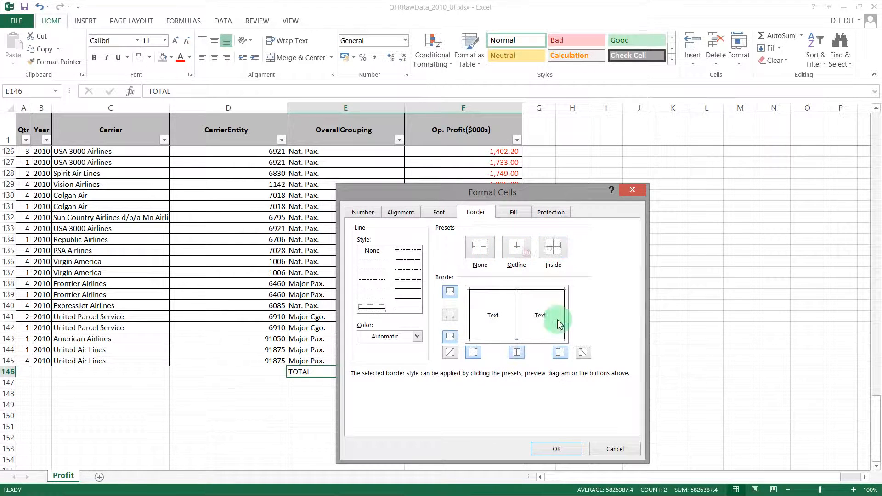
pyautogui.click(567, 451)
pyautogui.click(388, 403)
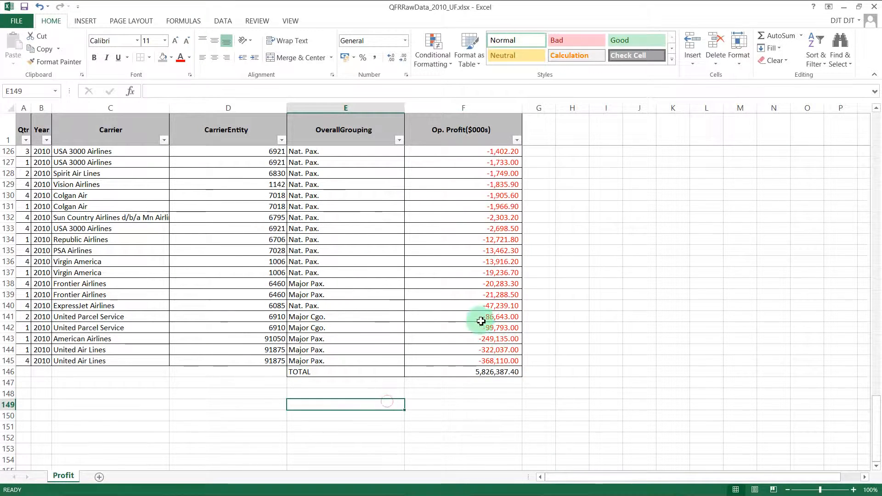
# Step: Make the TOTAL label in cell E146 bold and fill the cell with the same gray as the header row
pyautogui.click(343, 370)
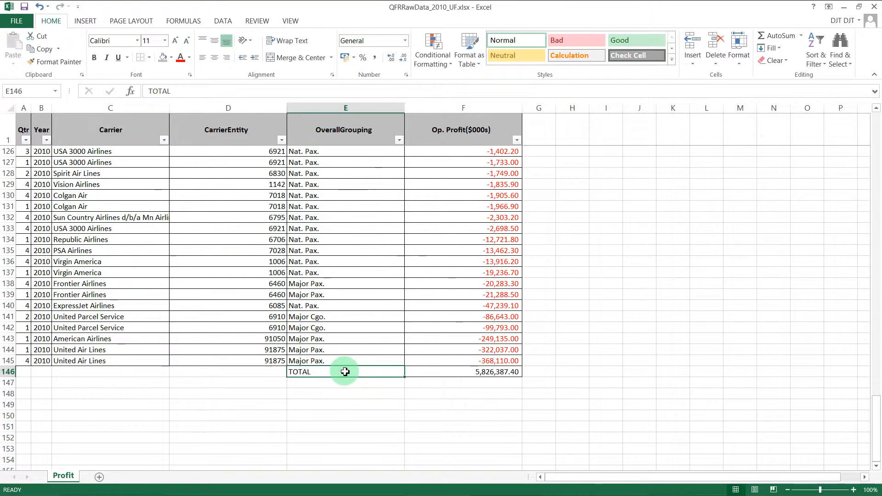
pyautogui.click(163, 60)
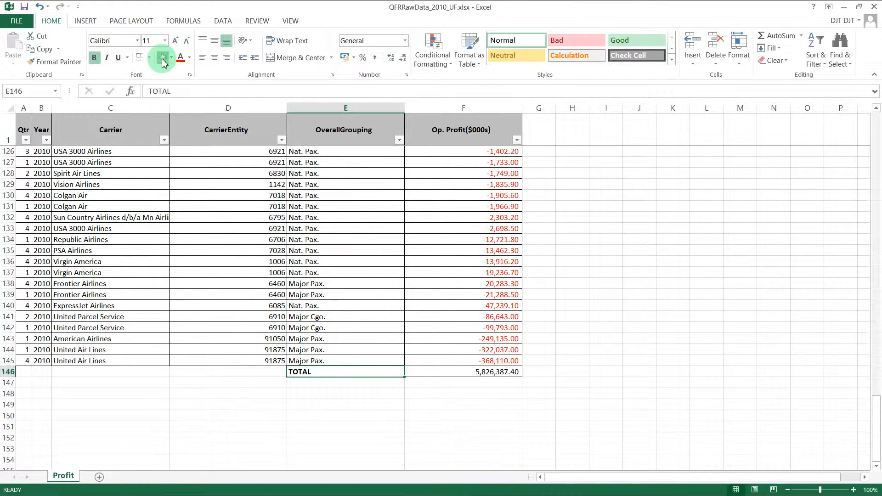
pyautogui.click(331, 404)
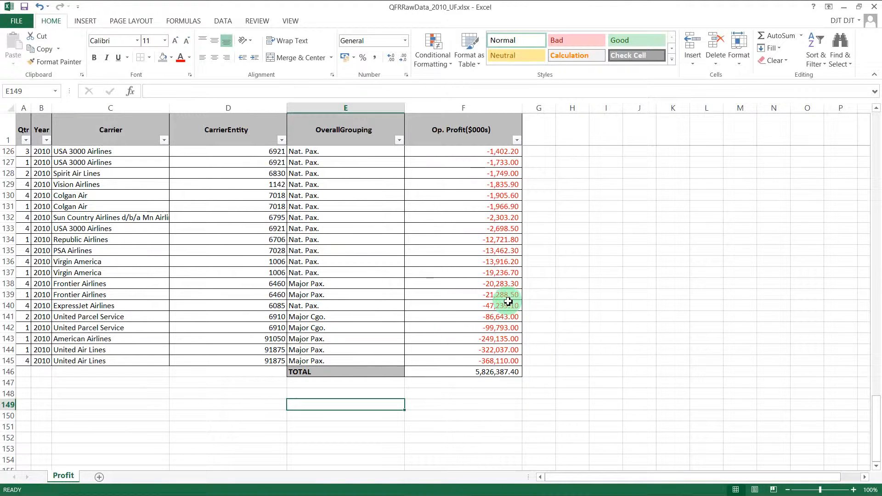
pyautogui.scroll(1, 570, 383)
pyautogui.middleClick(572, 386)
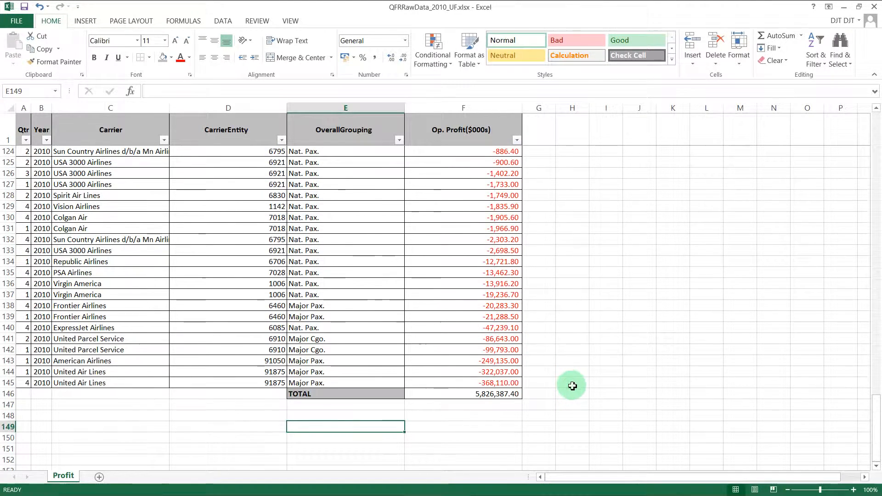
pyautogui.scroll(-3, 573, 387)
pyautogui.scroll(2, 573, 387)
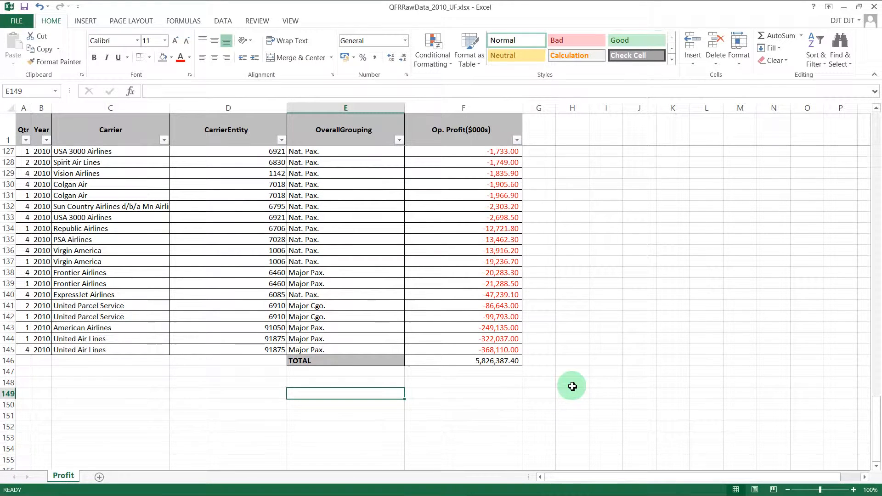